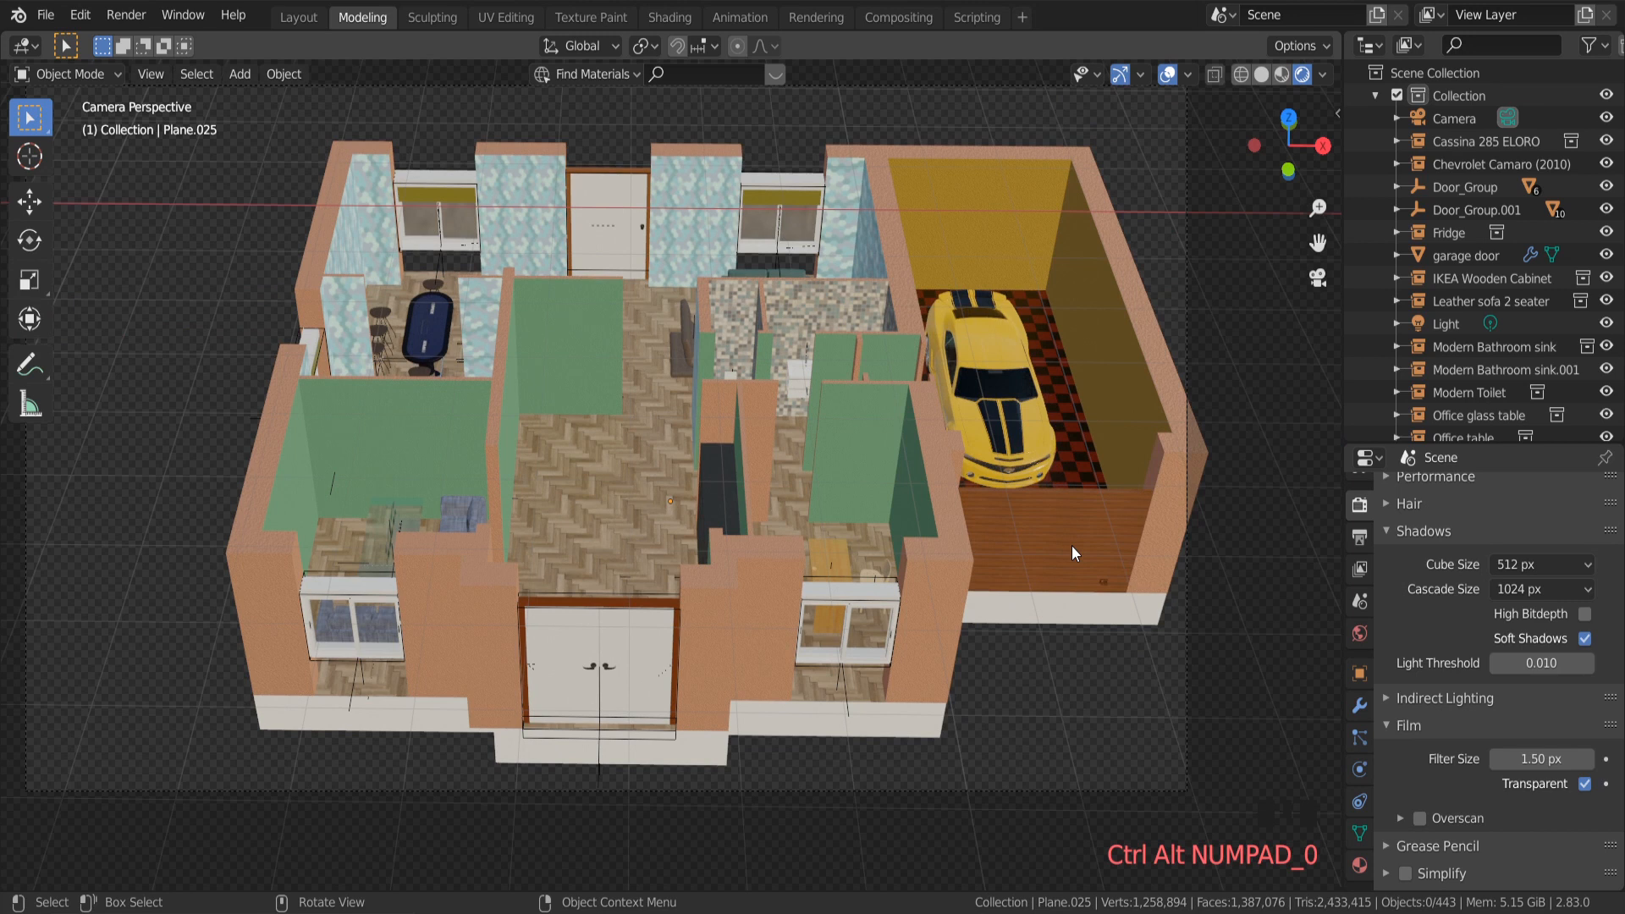
- Enable Lock Camera to View so that viewport navigation moves the camera
scroll(1073, 547, down, 3)
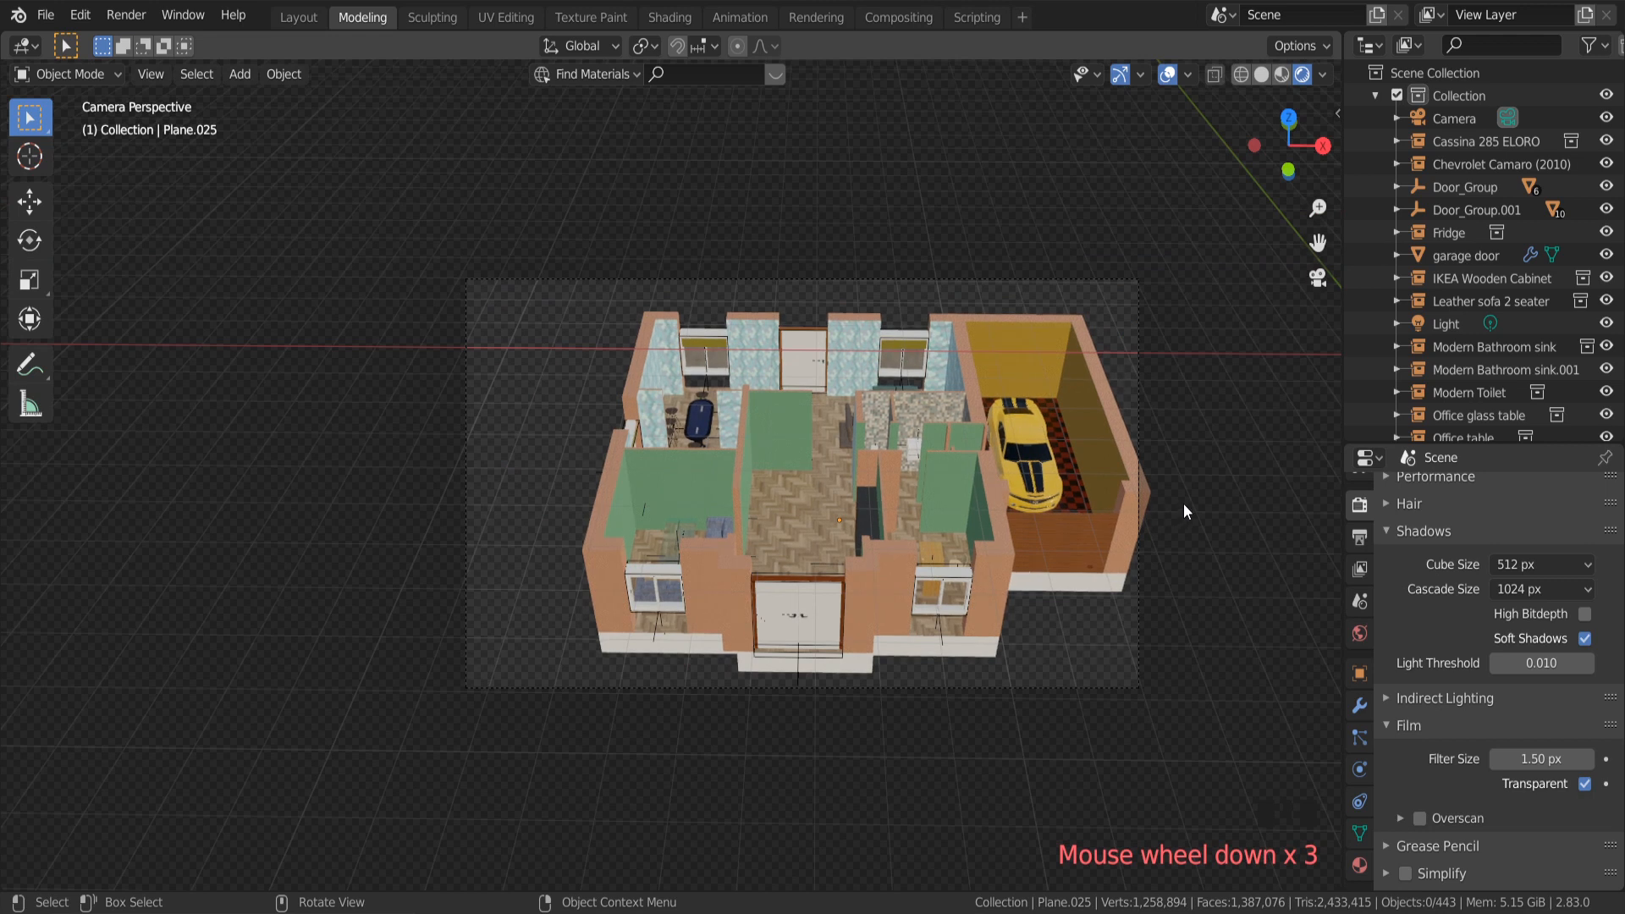
key(n)
click(1333, 207)
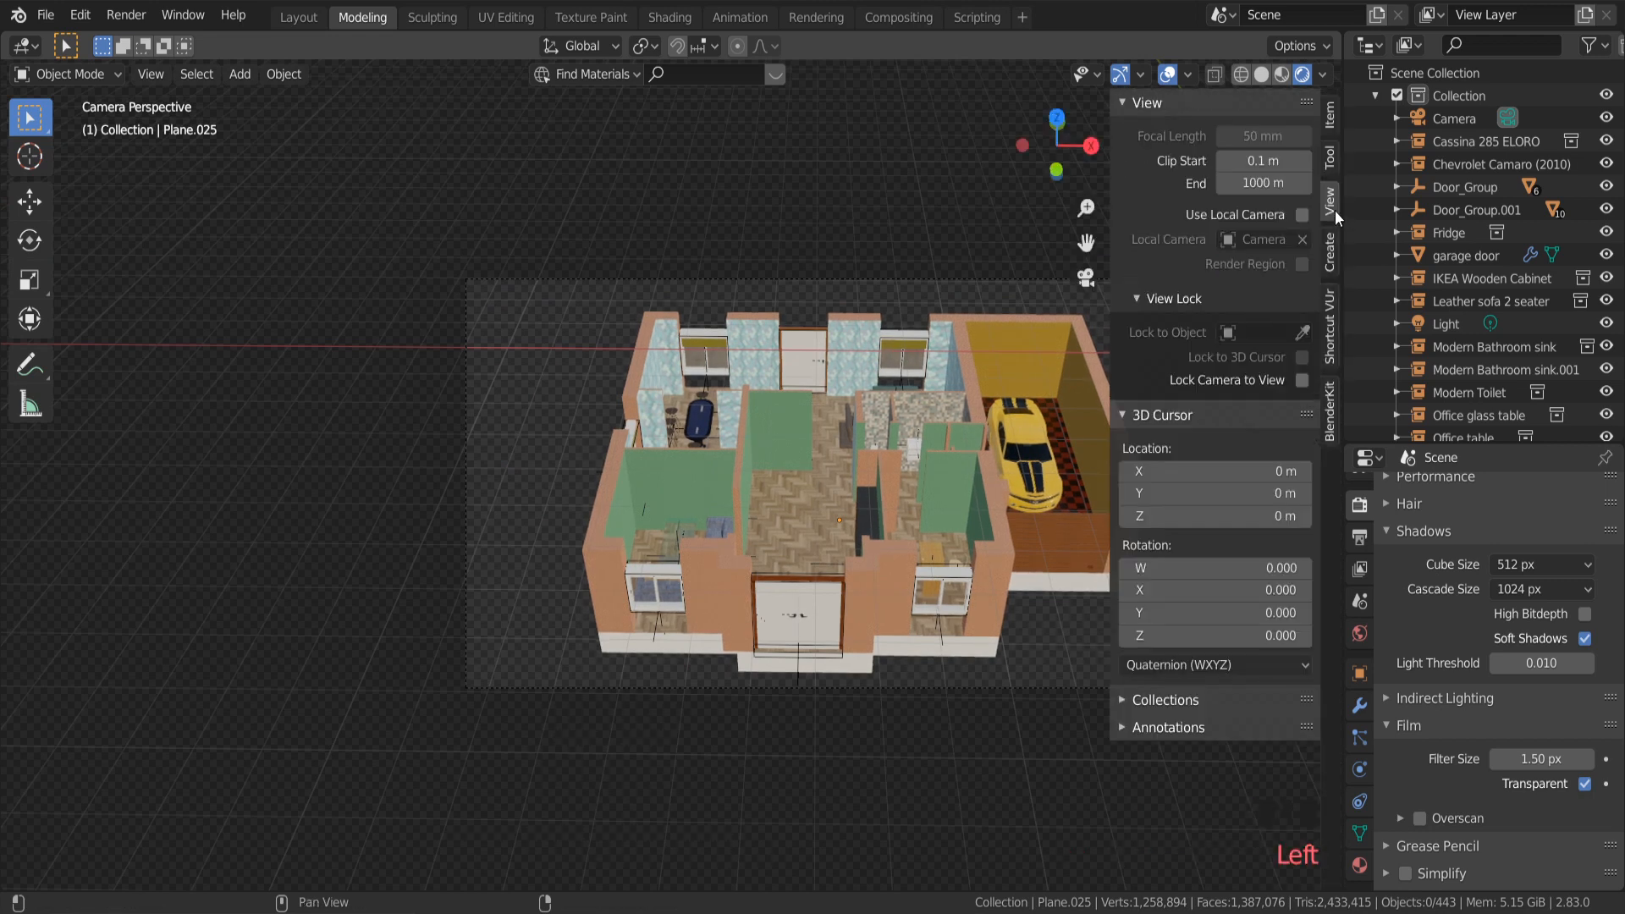
click(1302, 381)
- Reframe the camera to look down into the house more steeply, with the whole floor plan roughly centred in the frame
drag(1087, 244, 1037, 230)
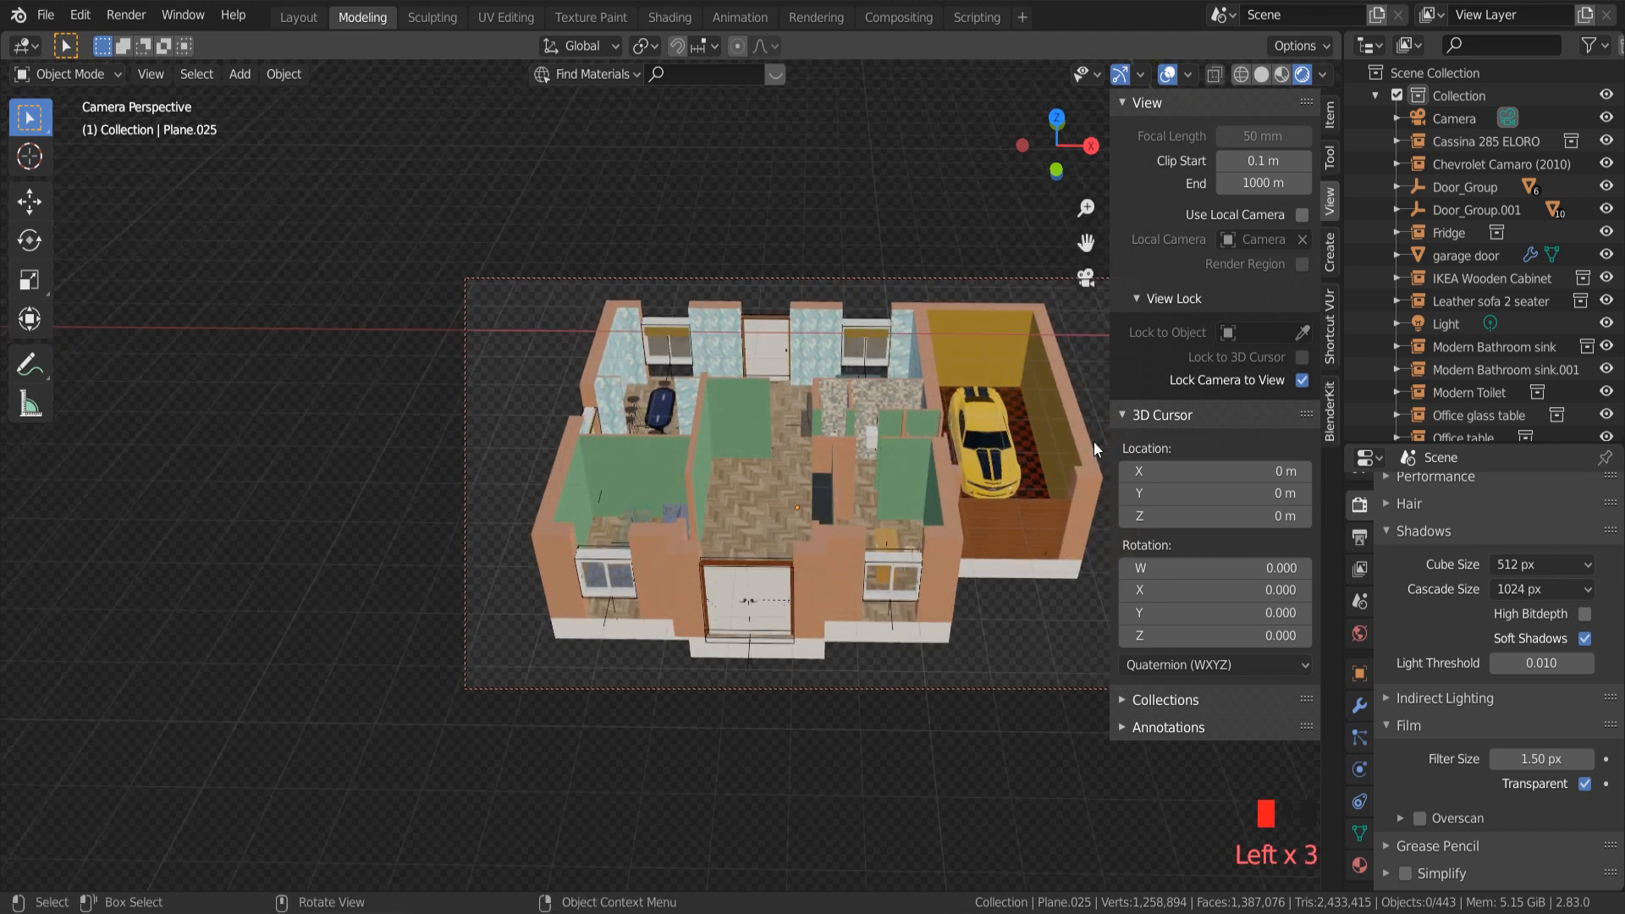
key(n)
middle_drag(1116, 342, 1121, 364)
drag(1316, 238, 1327, 275)
middle_drag(1080, 518, 1075, 552)
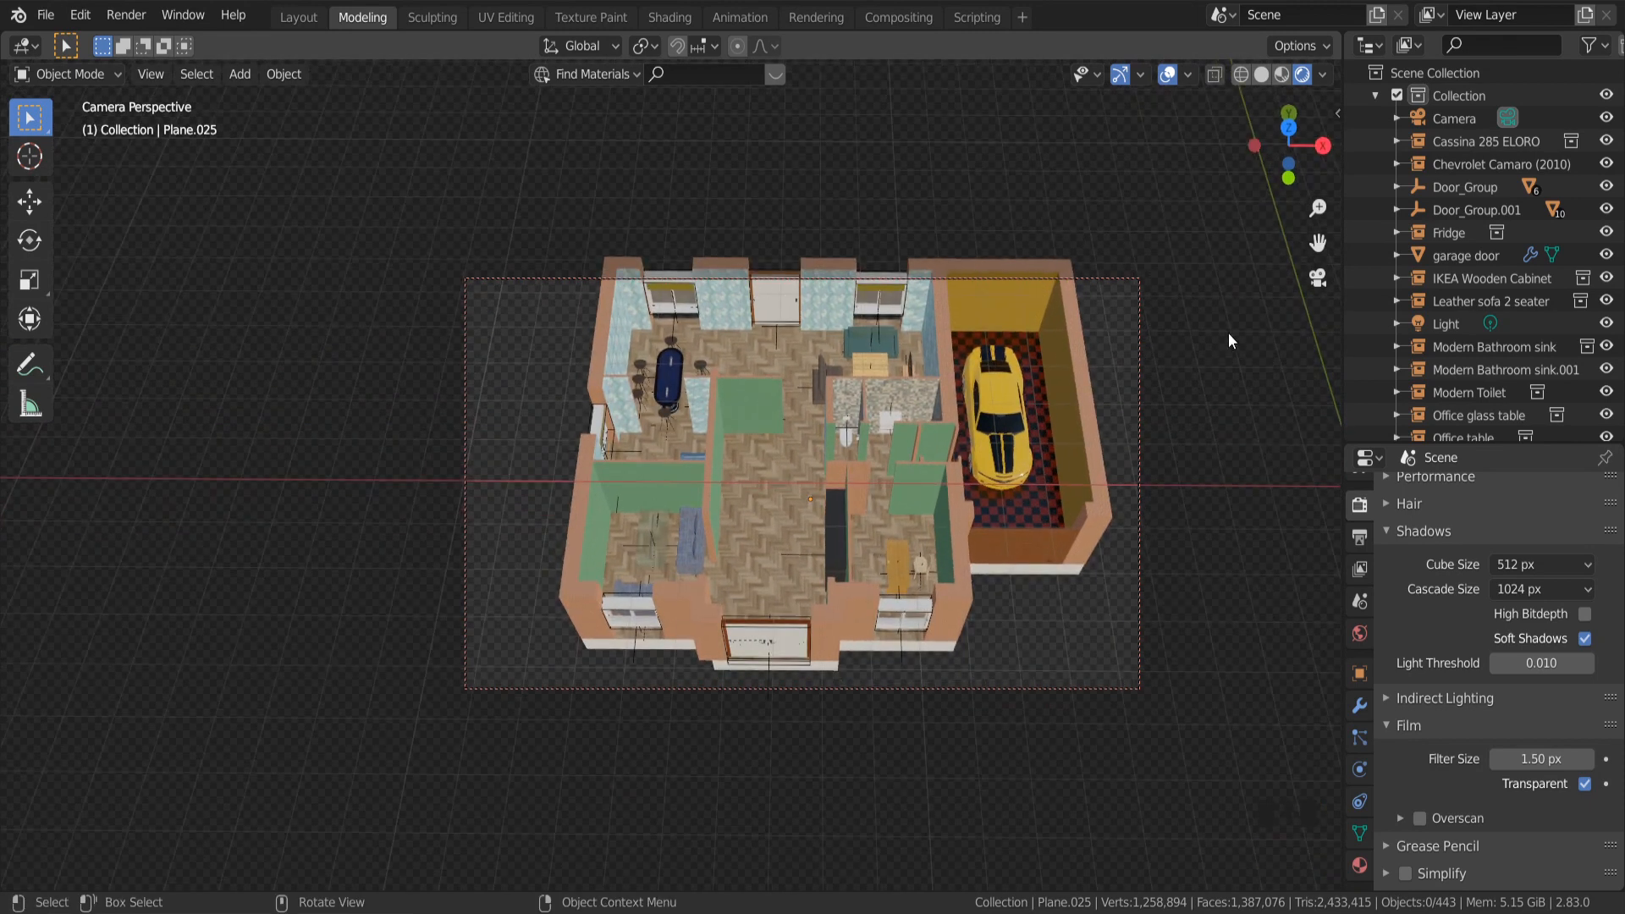
drag(1318, 242, 1318, 267)
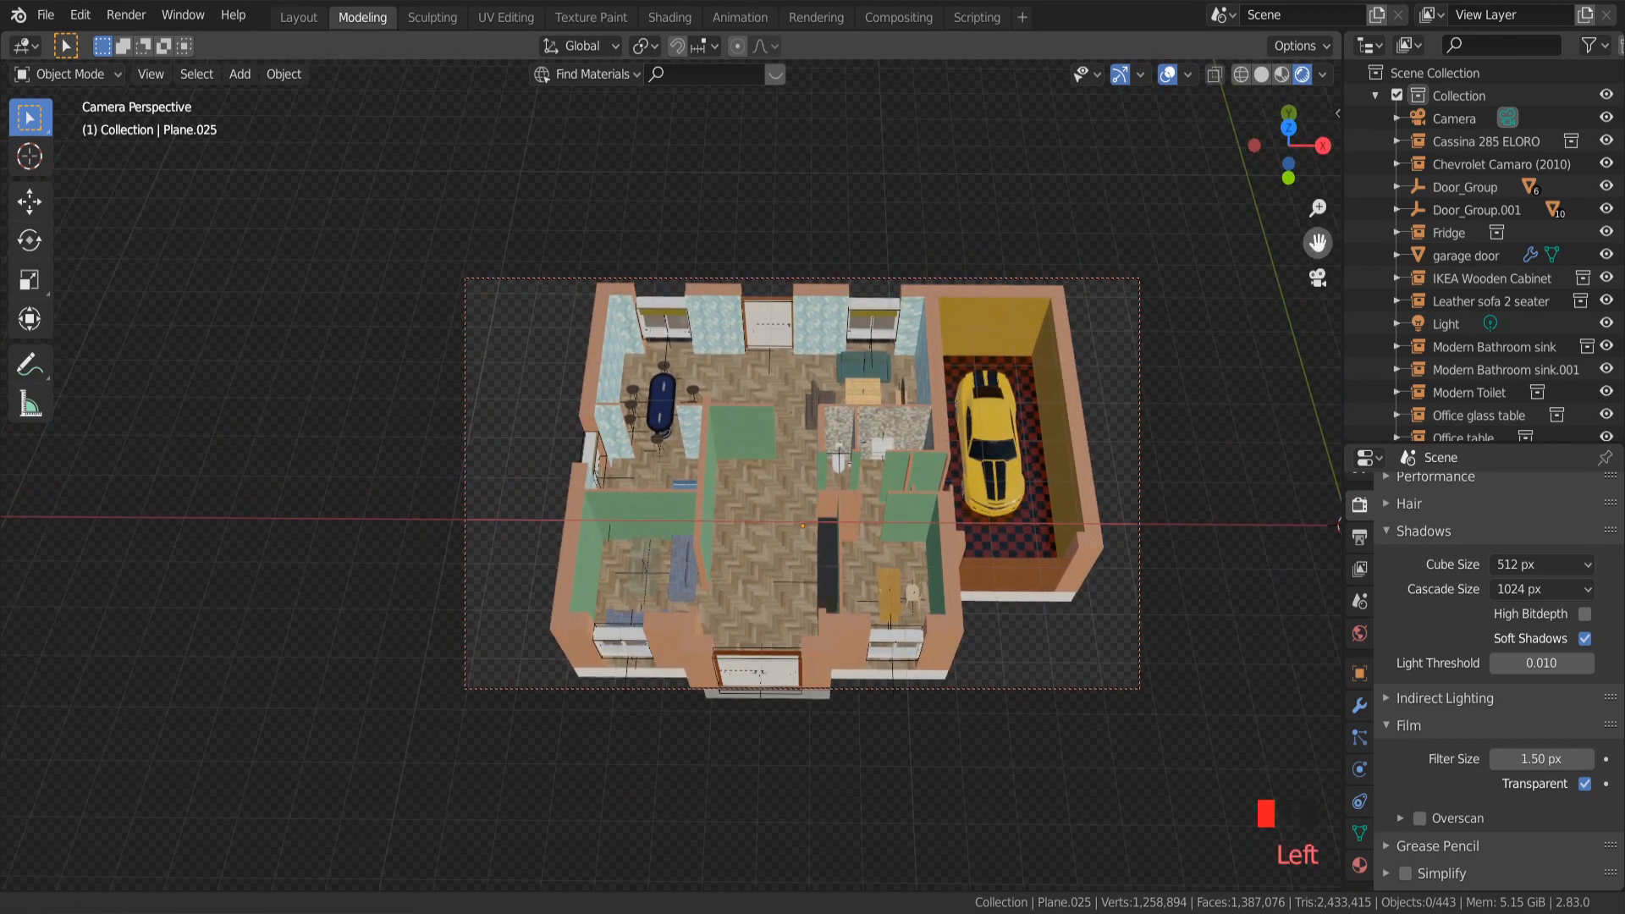
middle_drag(1157, 408, 1158, 414)
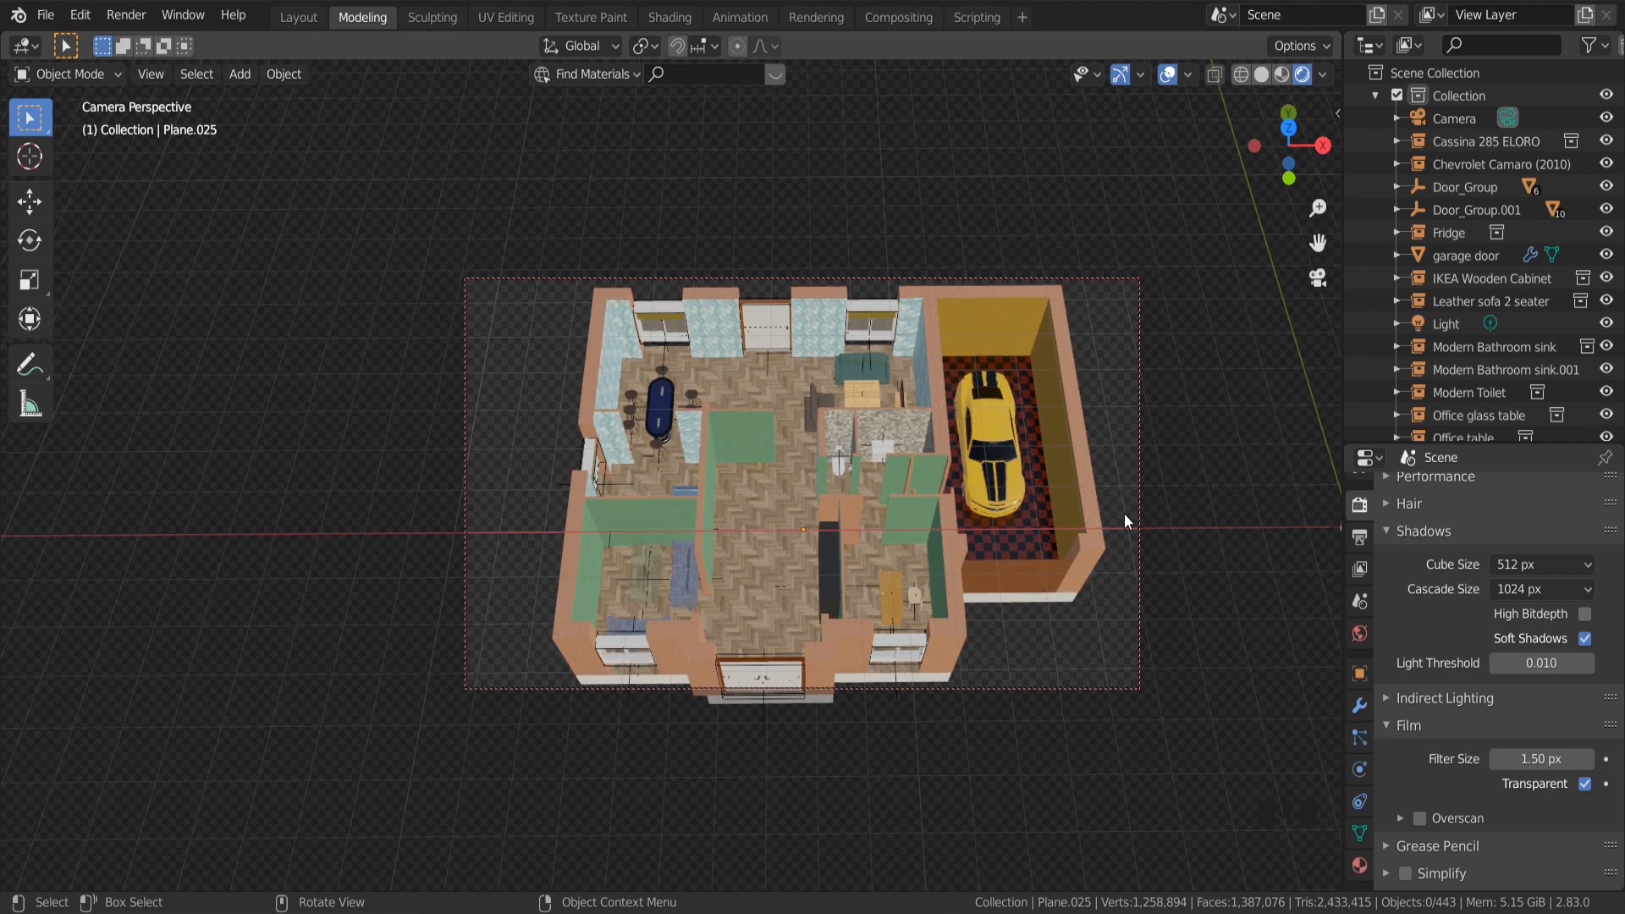
- Leave the camera view, raise the camera slightly along the Z axis, and check the framing through the camera
key(KP_0)
scroll(1125, 511, down, 2)
scroll(1125, 510, down, 3)
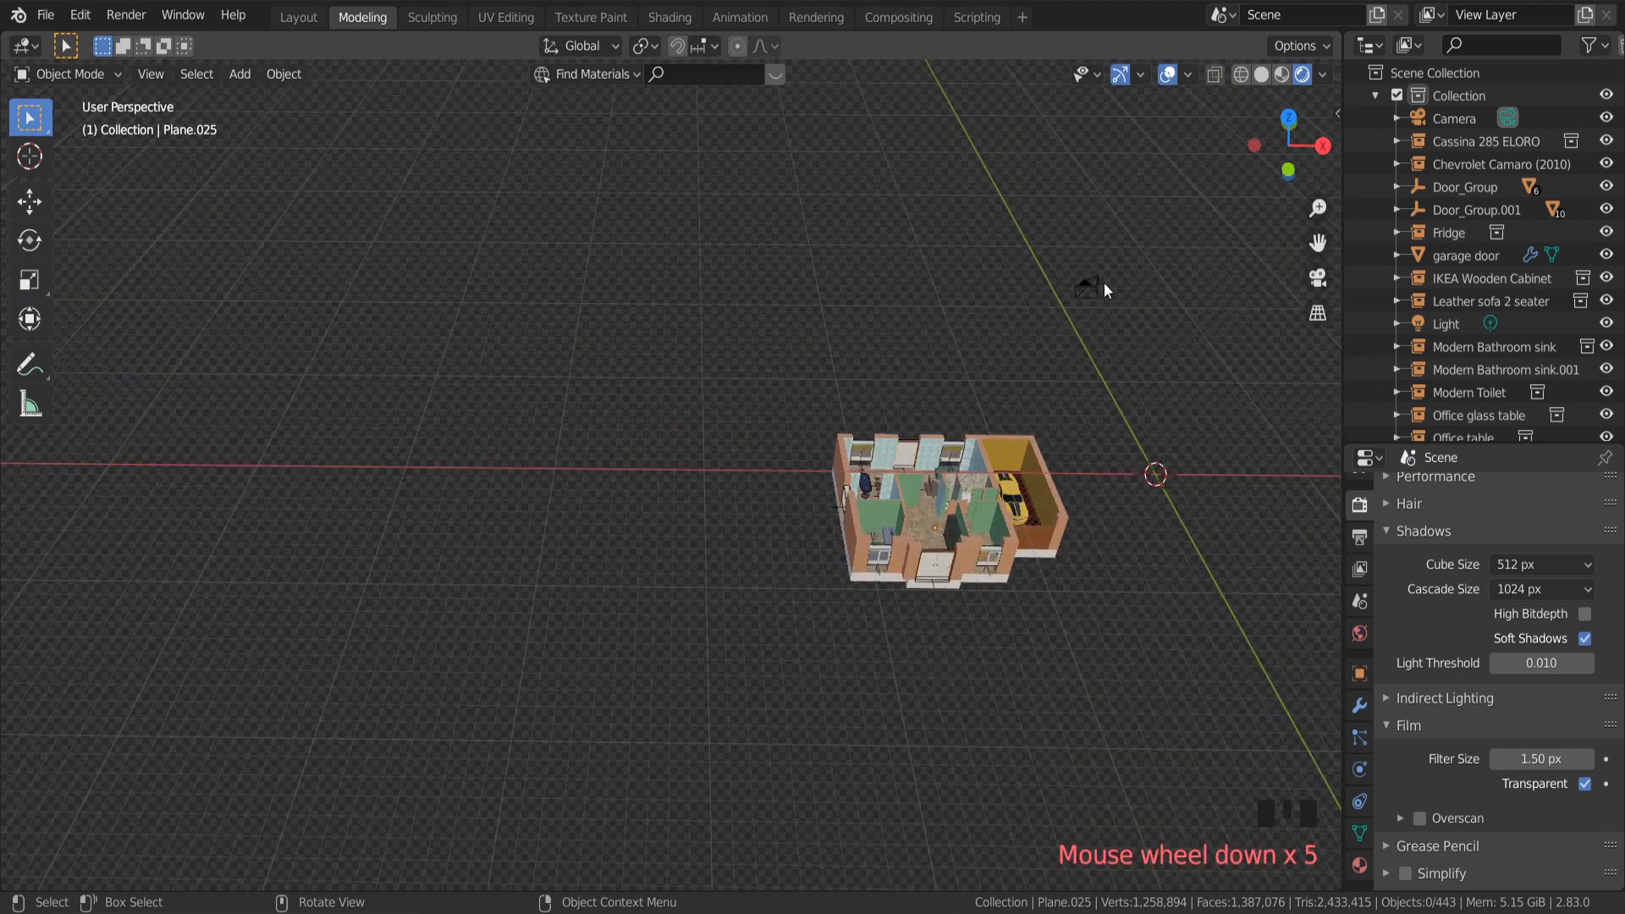
click(1095, 286)
key(g)
key(z)
click(1103, 282)
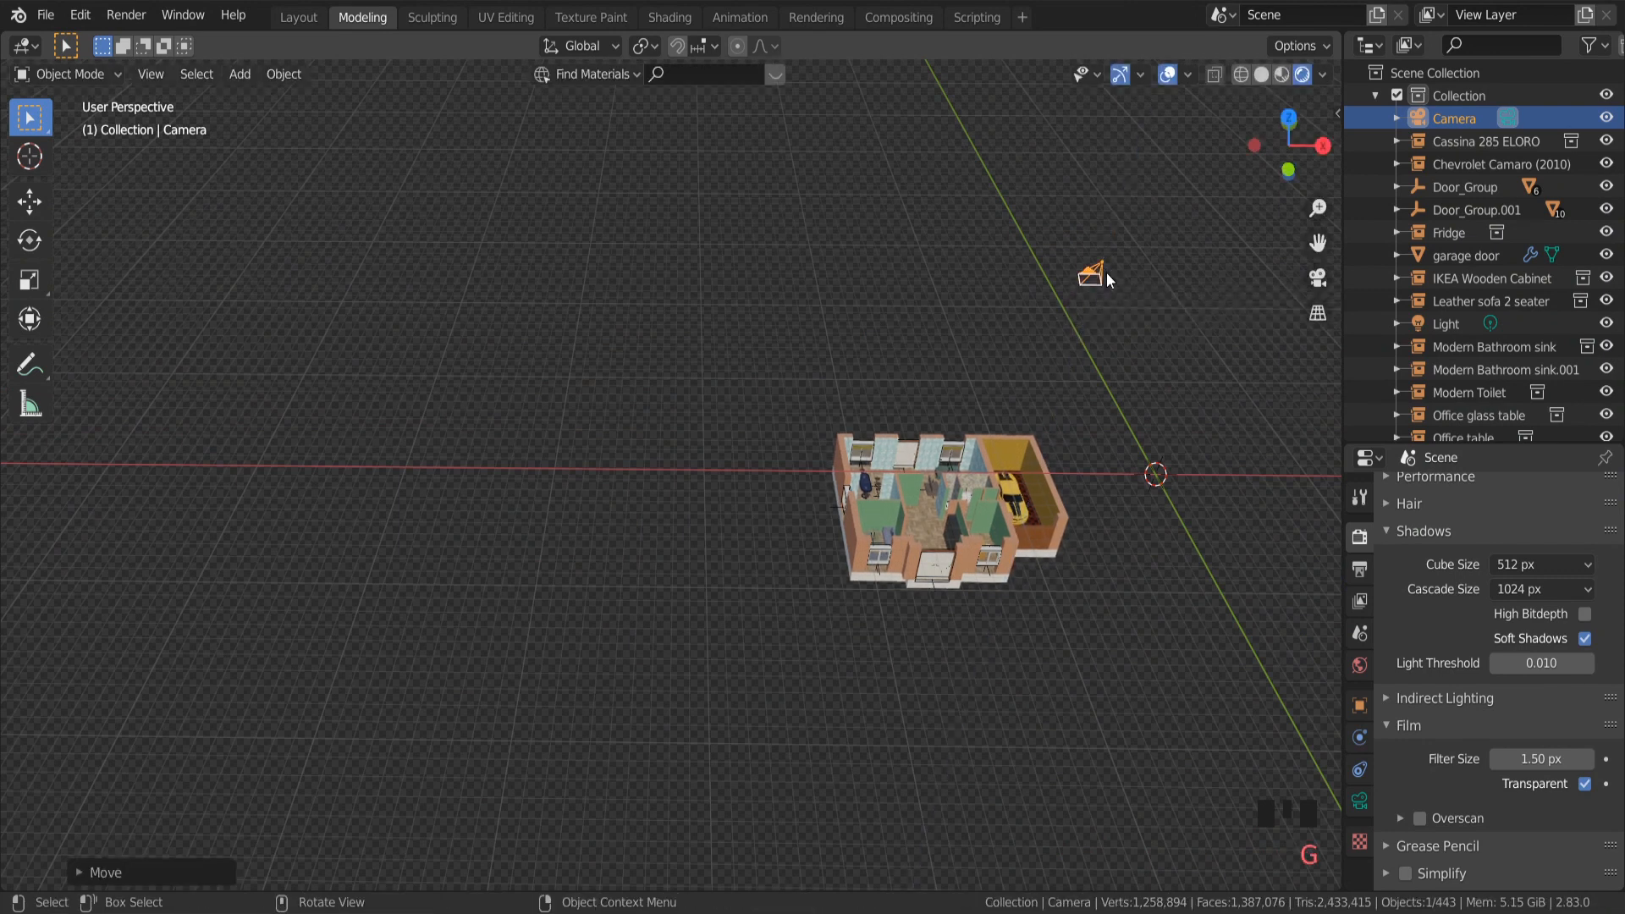
key(KP_0)
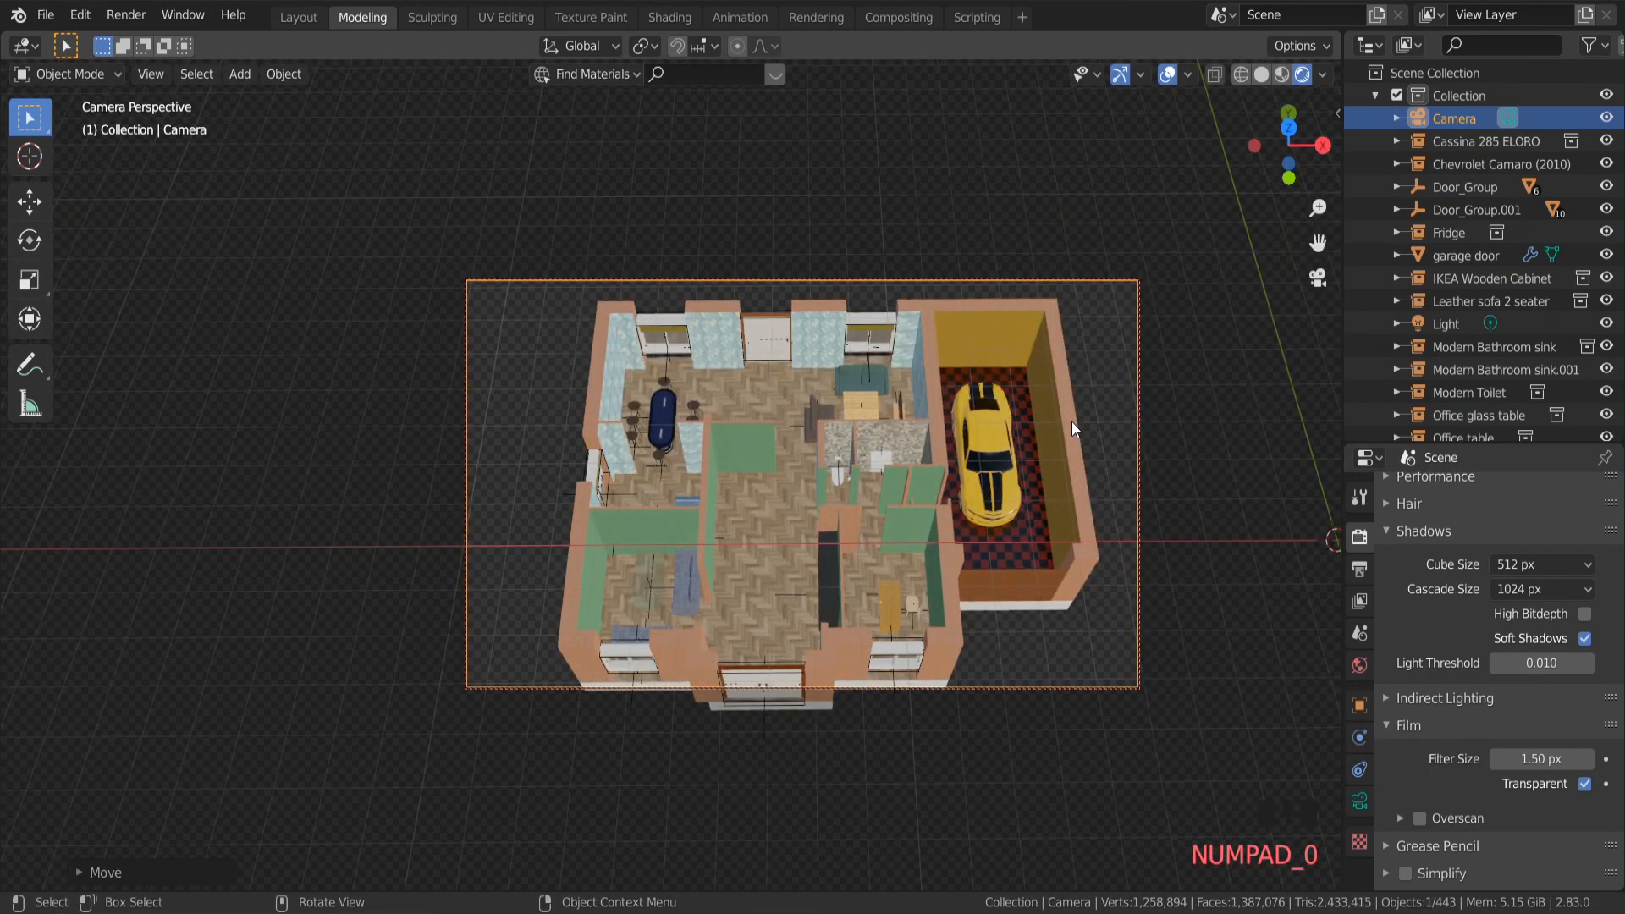
- Move the camera slightly along the Y axis toward the house's front so the entire house fits inside the camera frame
key(KP_0)
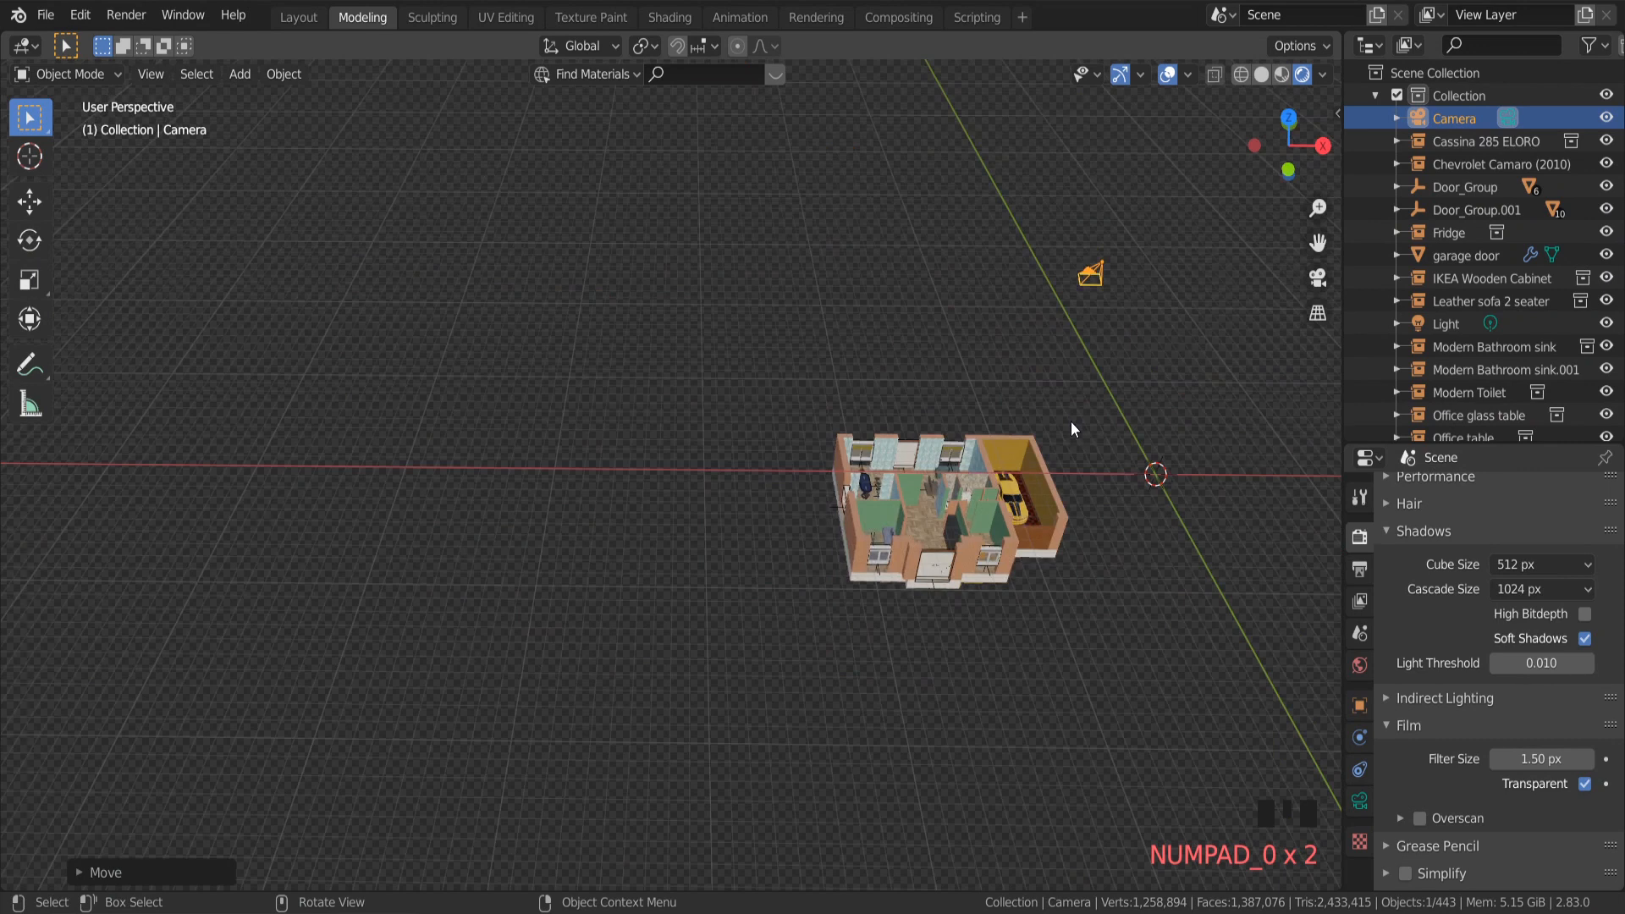
key(g)
key(y)
click(1064, 361)
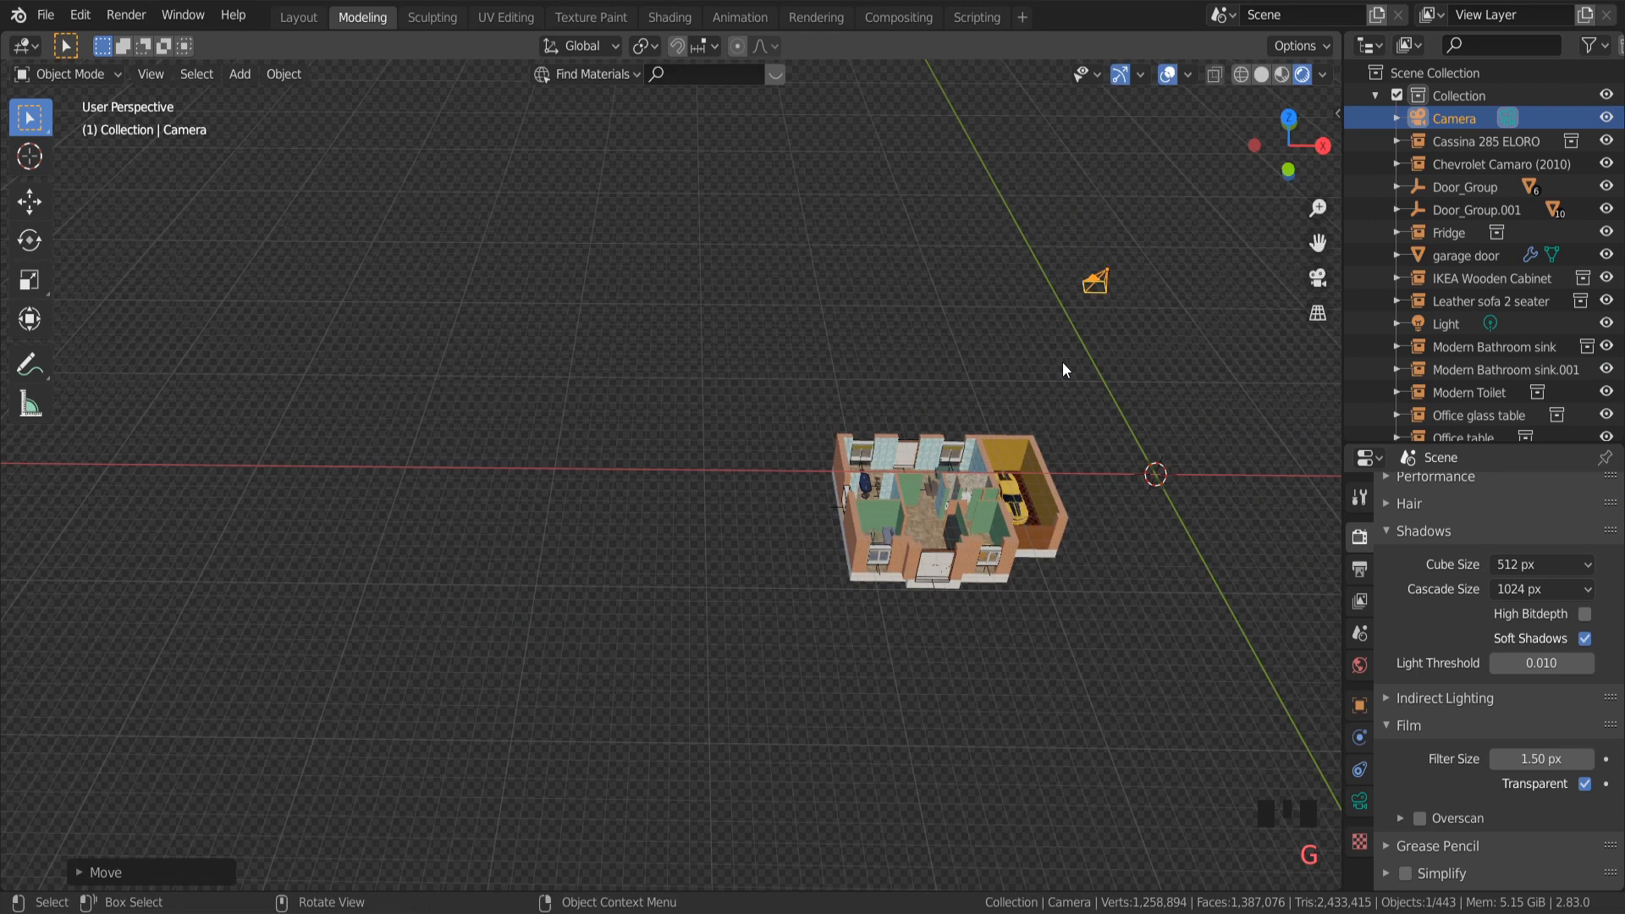
key(KP_0)
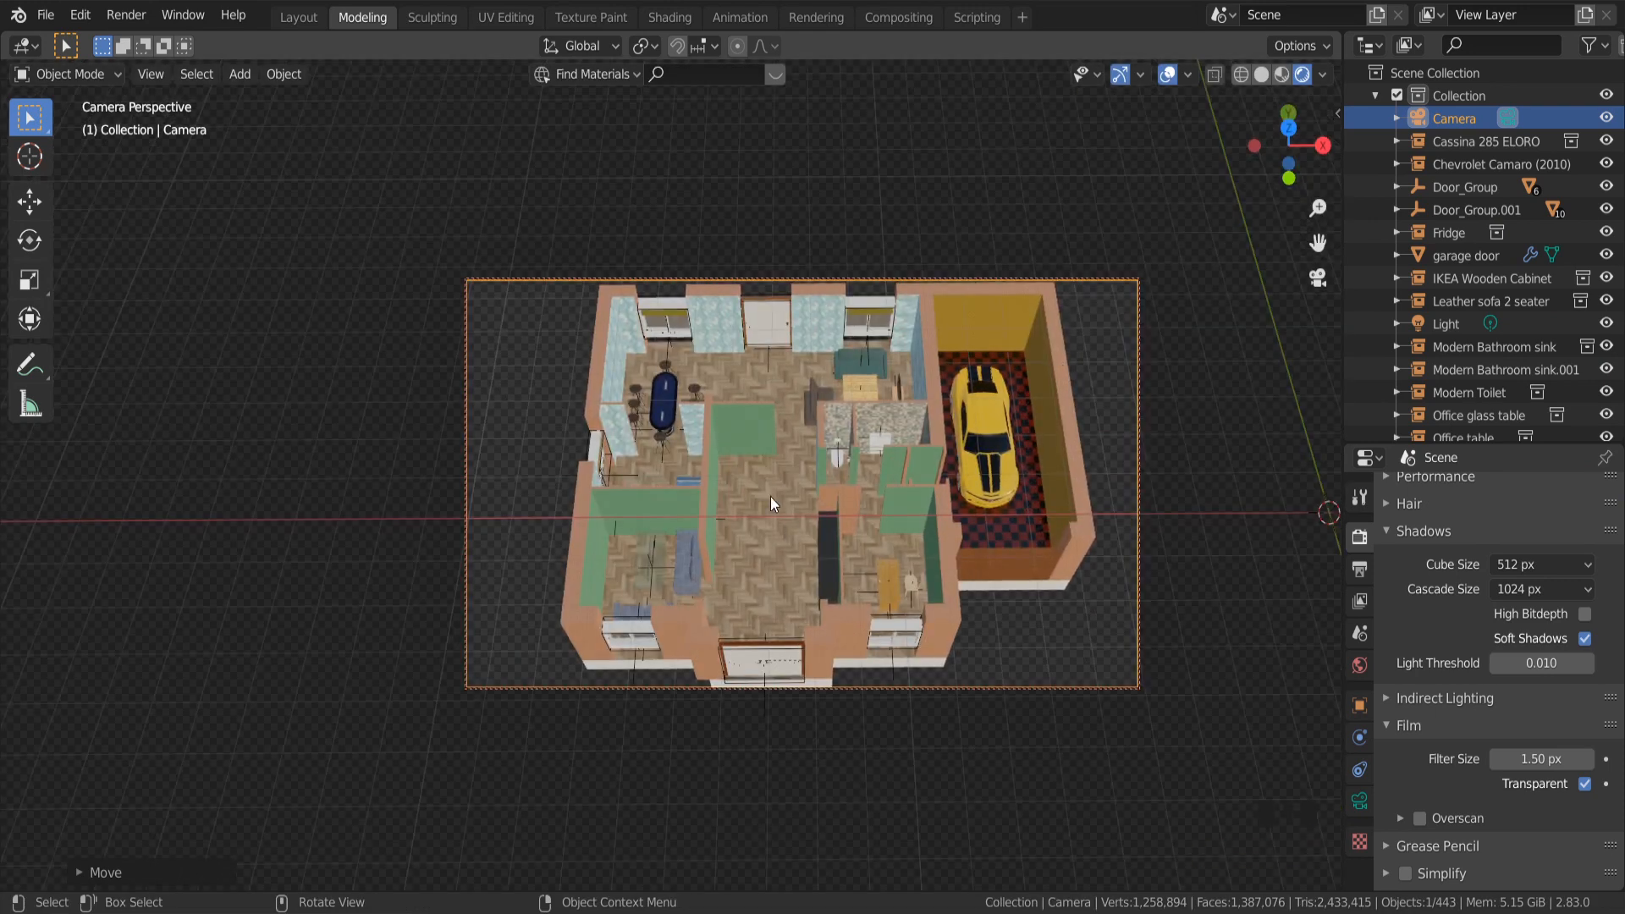
- Turn off Lock Camera to View to keep the camera framing fixed
key(n)
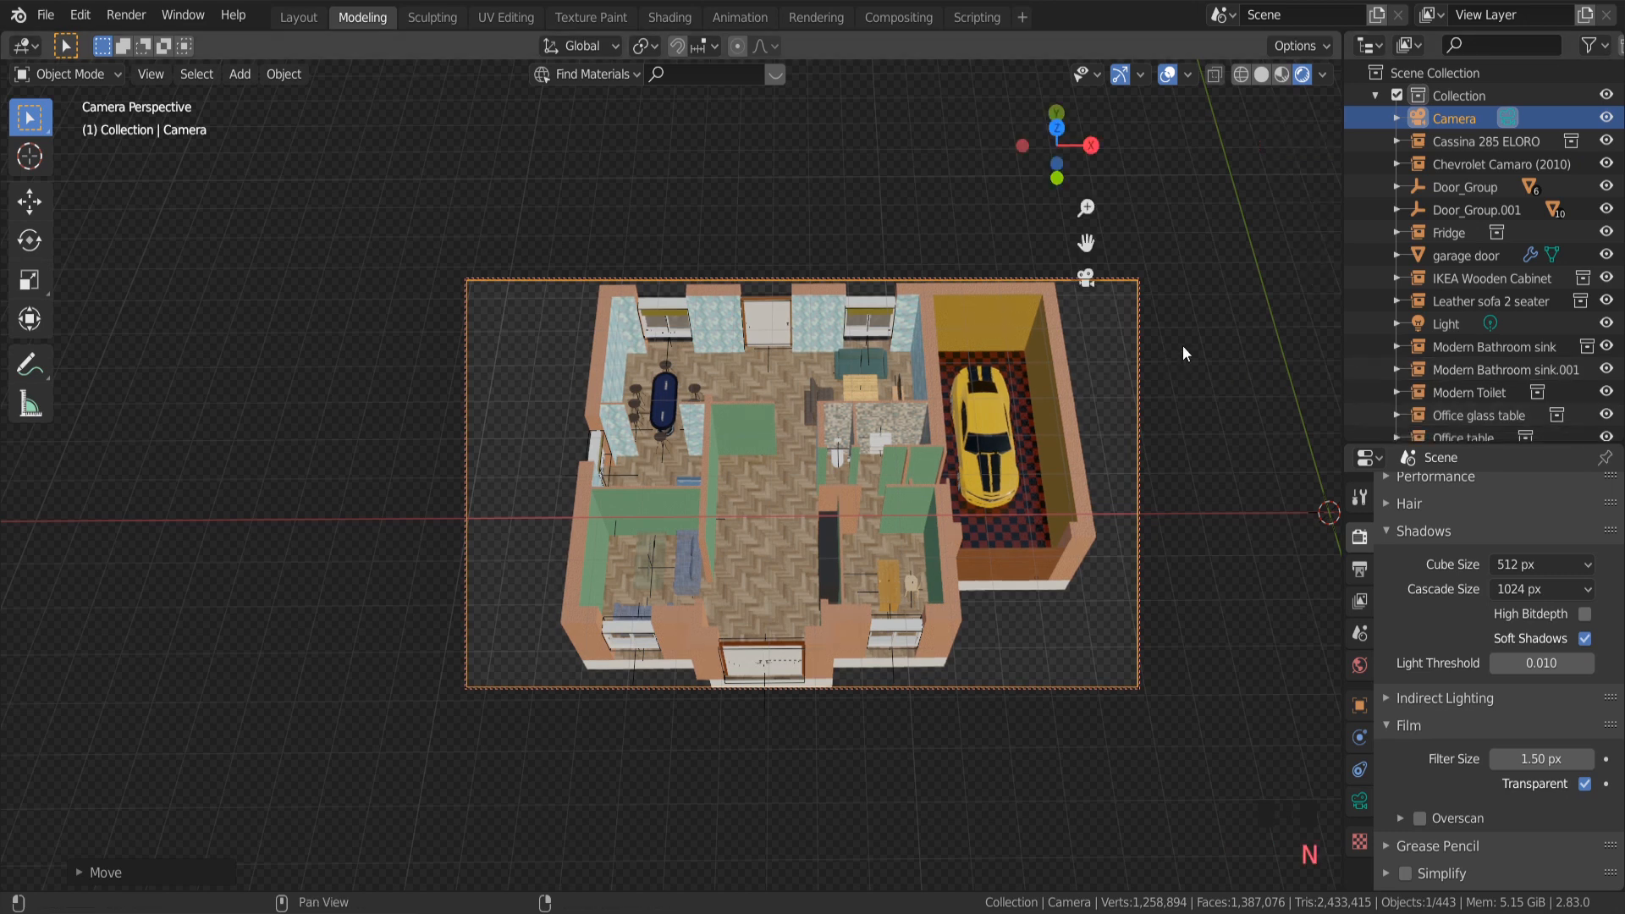
click(1301, 385)
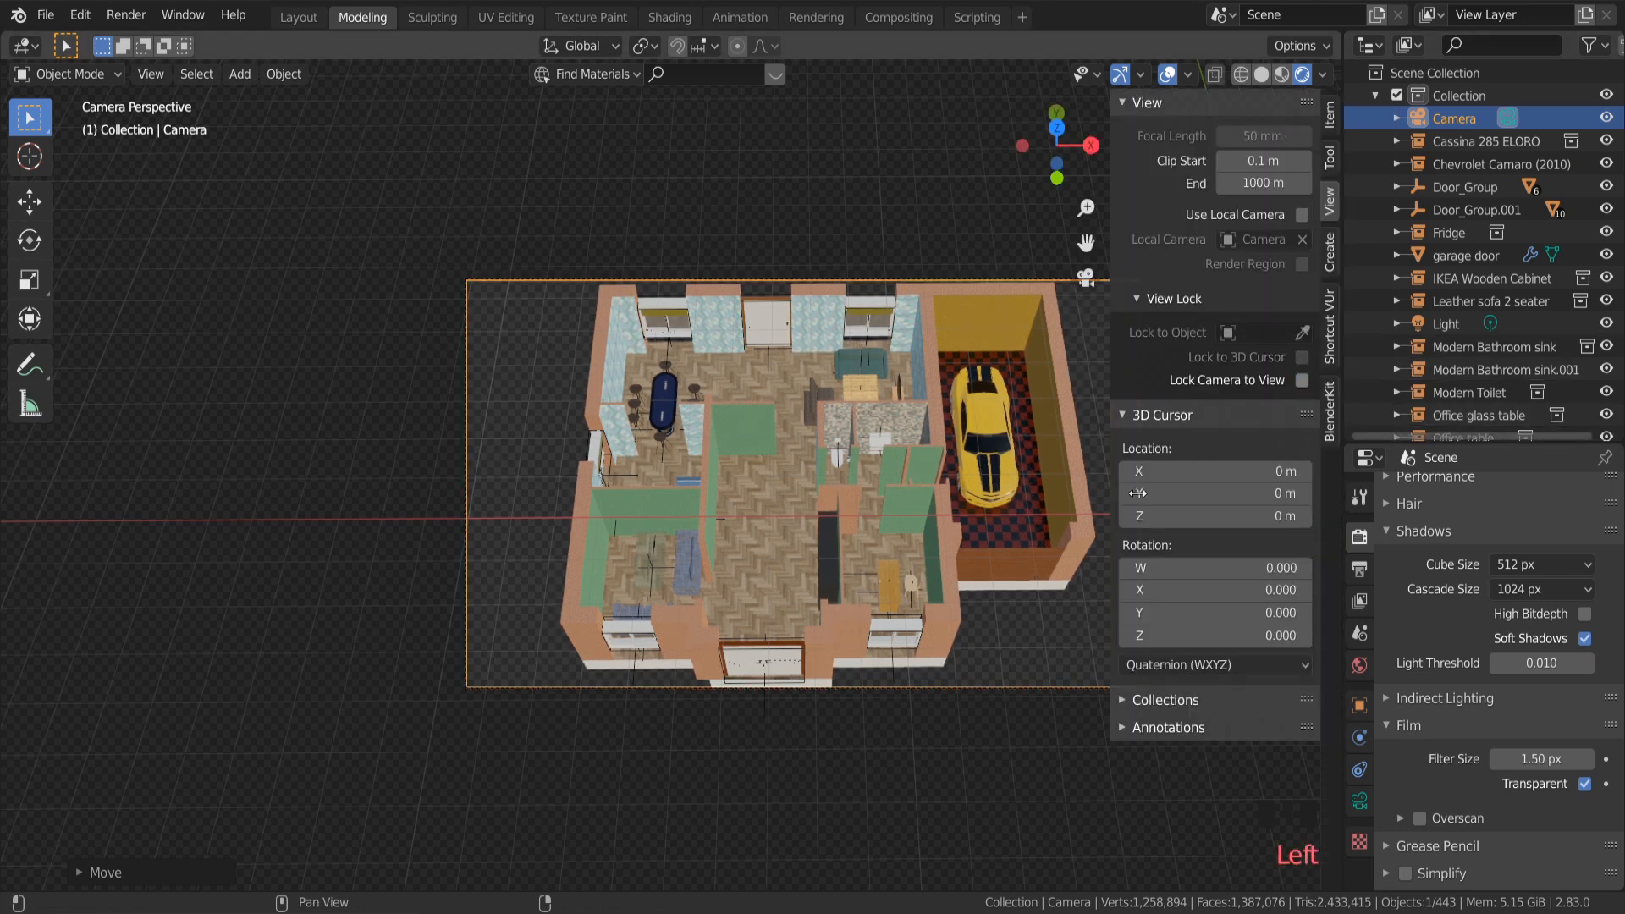
key(n)
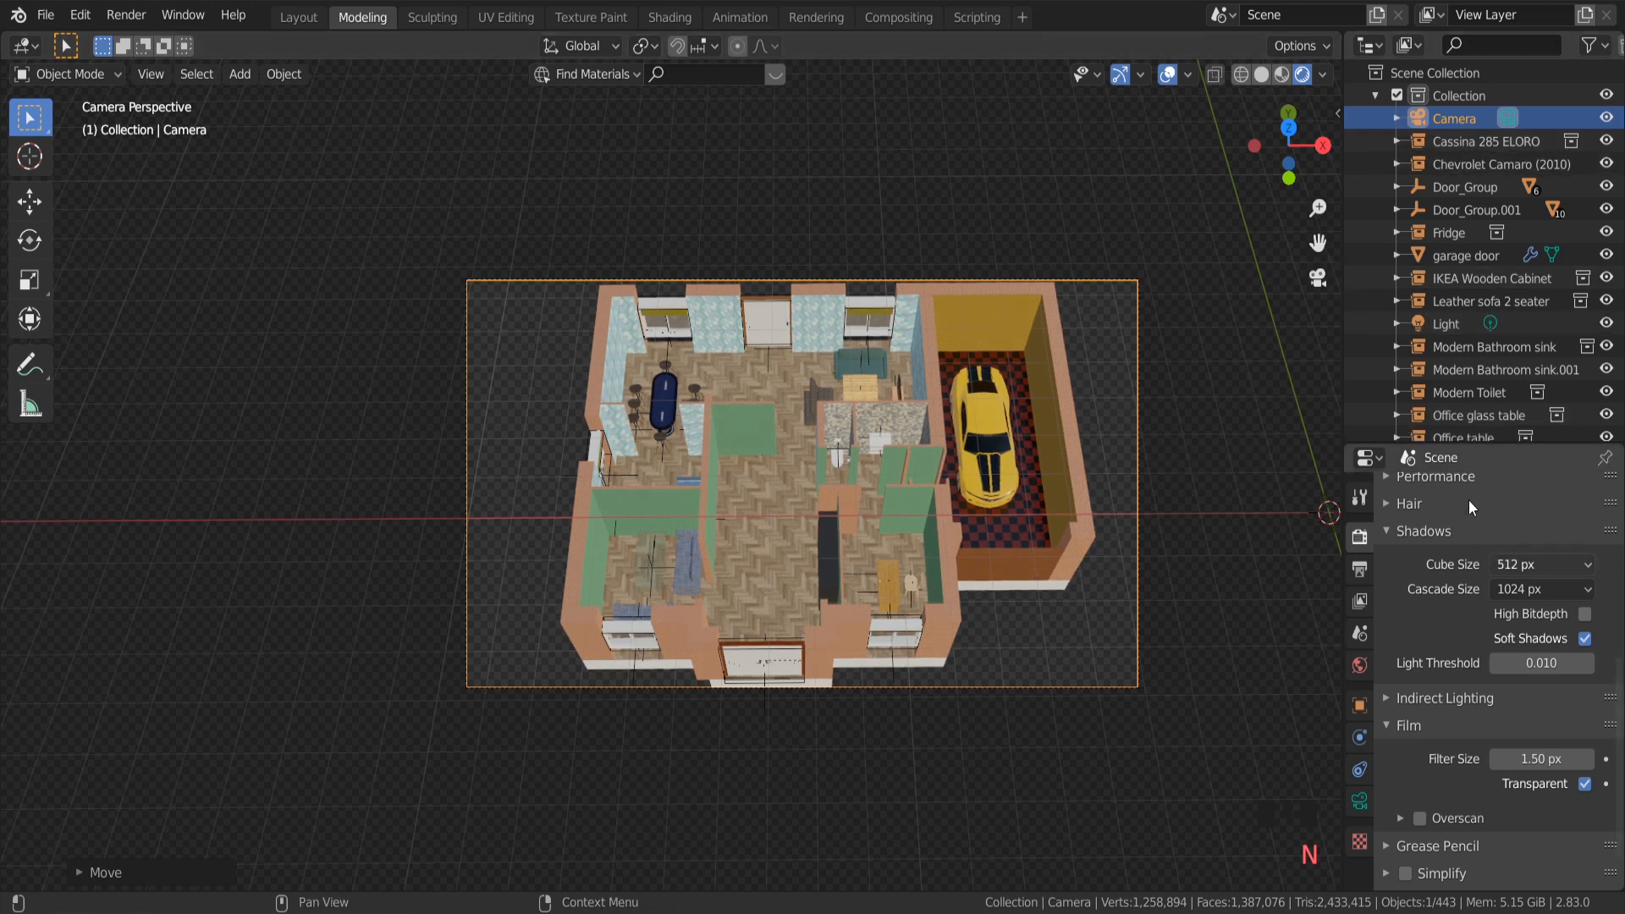
- Set the render engine to Cycles and enable the Denoising Data pass for the view layer
click(1359, 492)
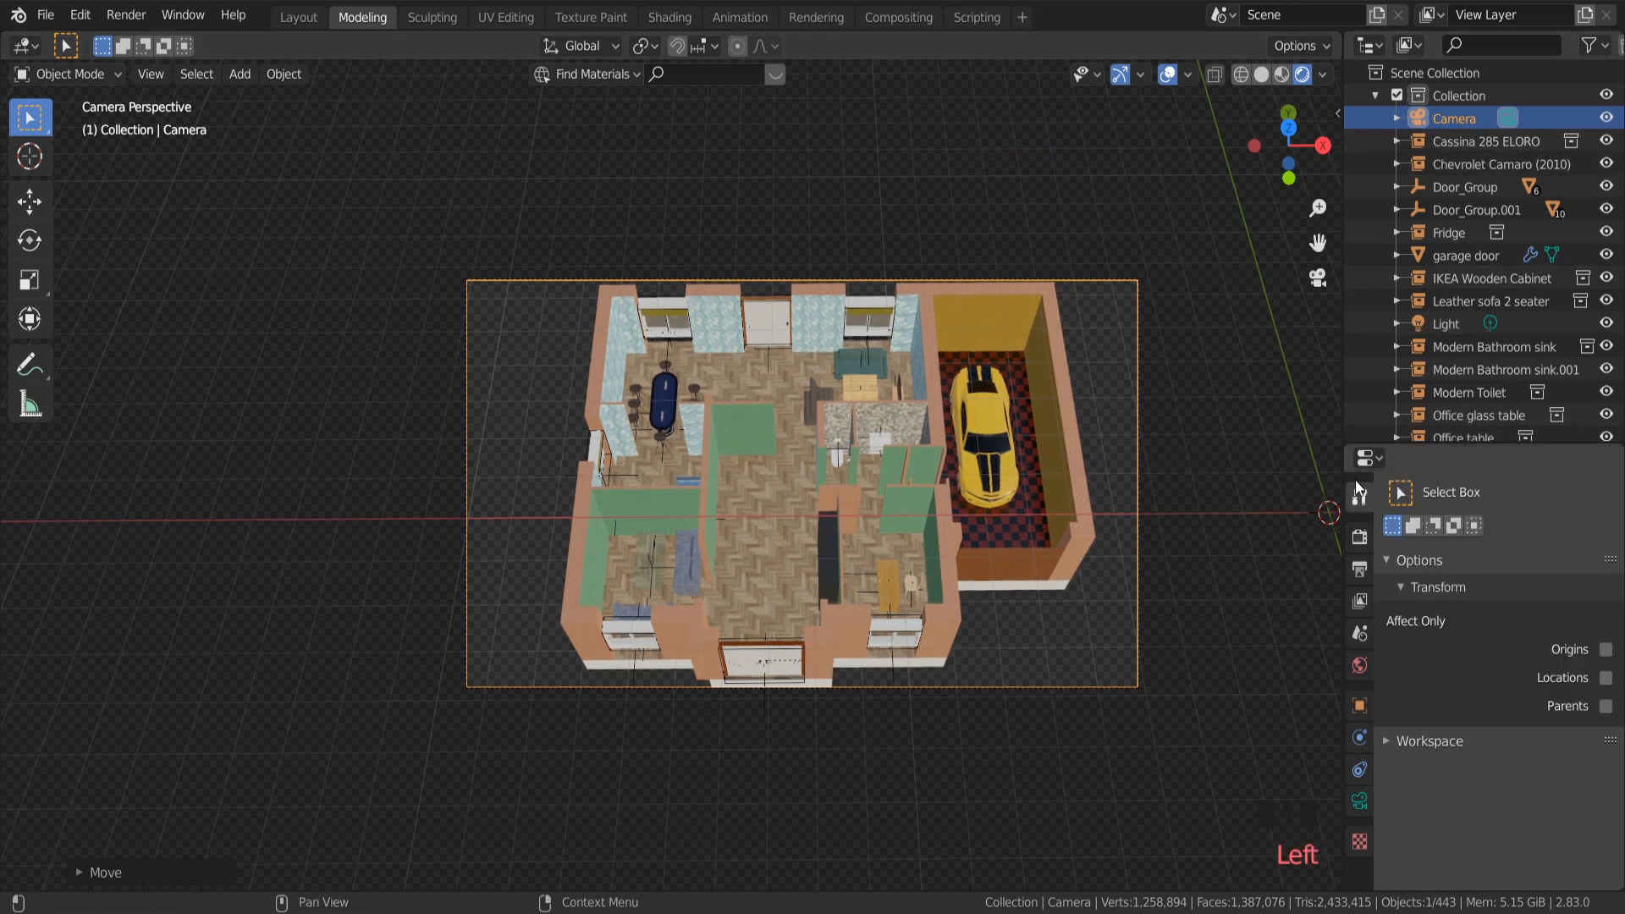
click(1359, 536)
scroll(1577, 483, up, 3)
click(1561, 493)
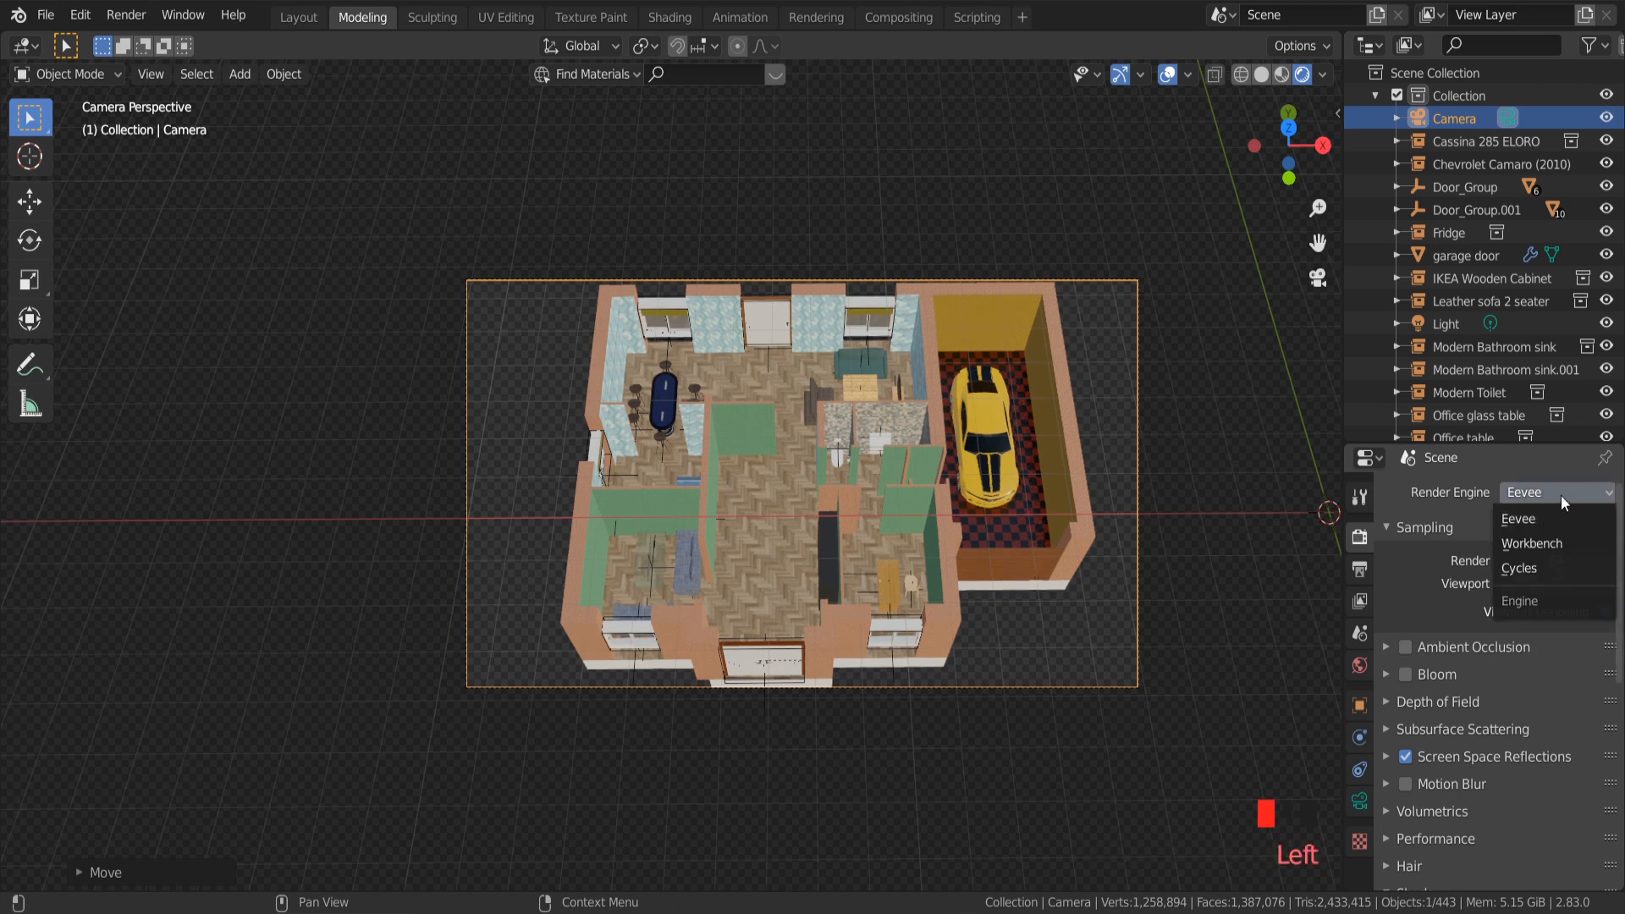
click(1527, 571)
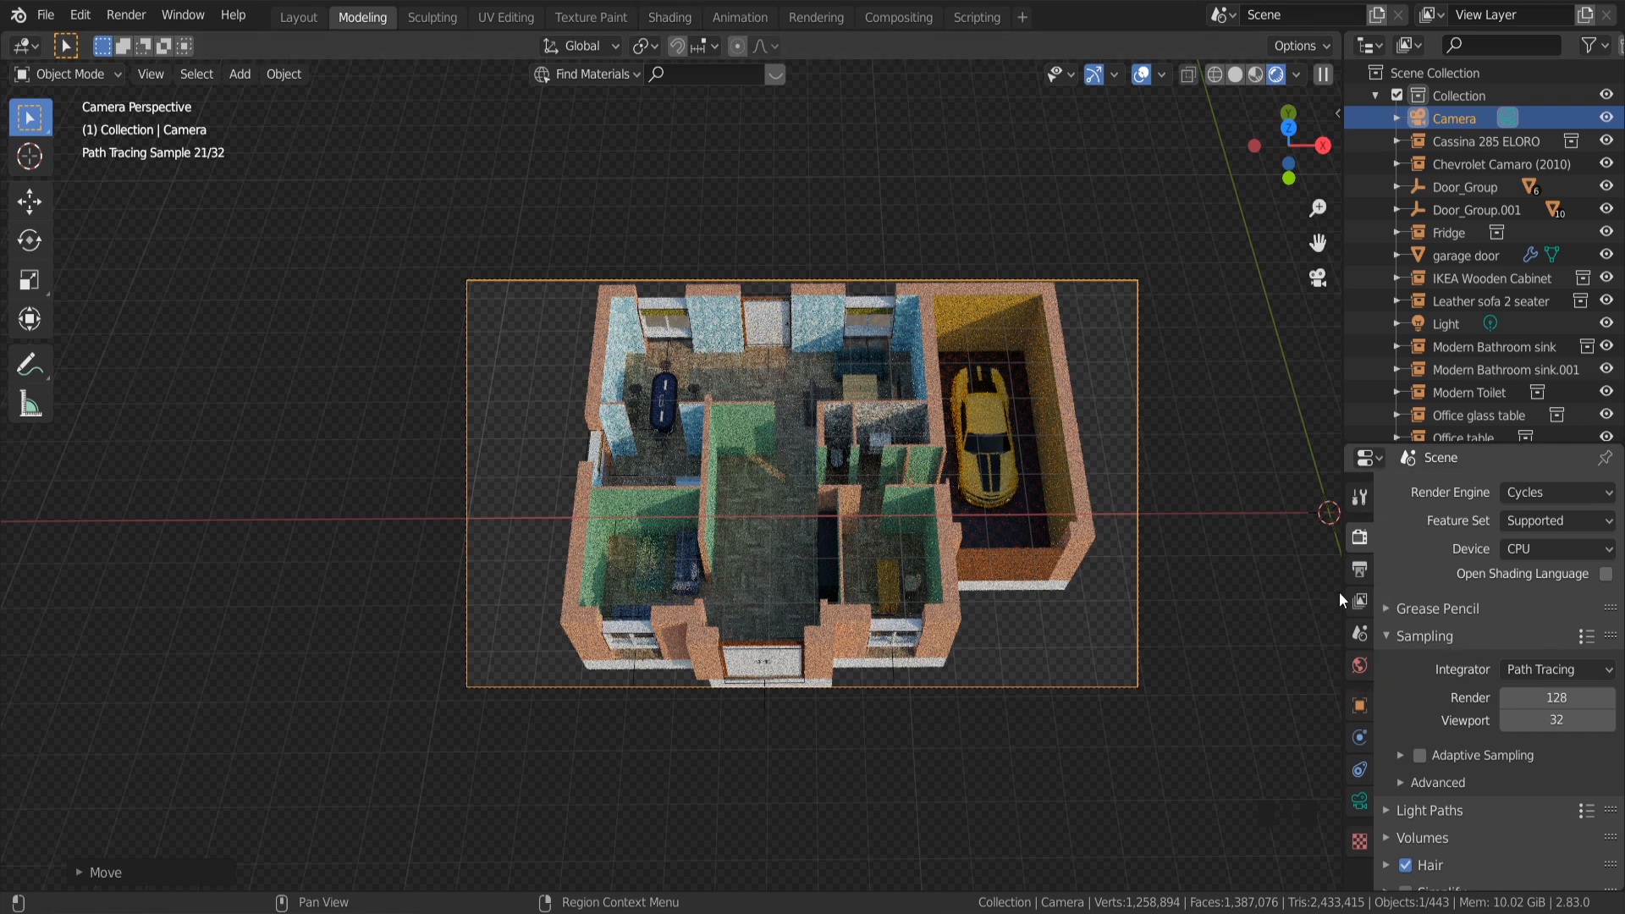
click(1358, 601)
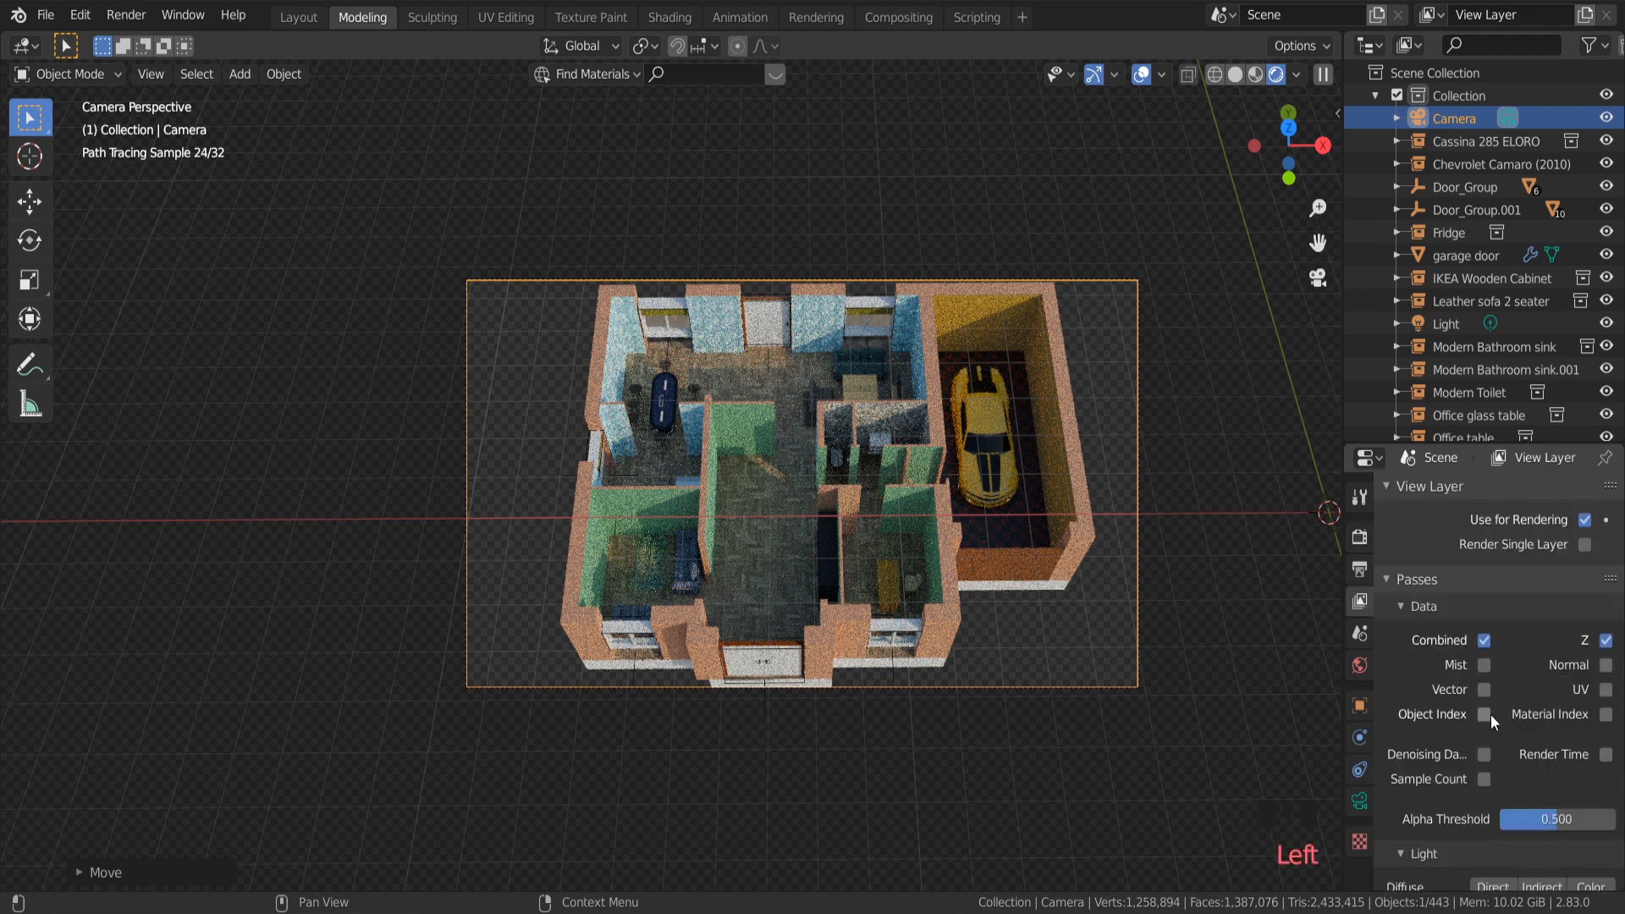
click(1482, 754)
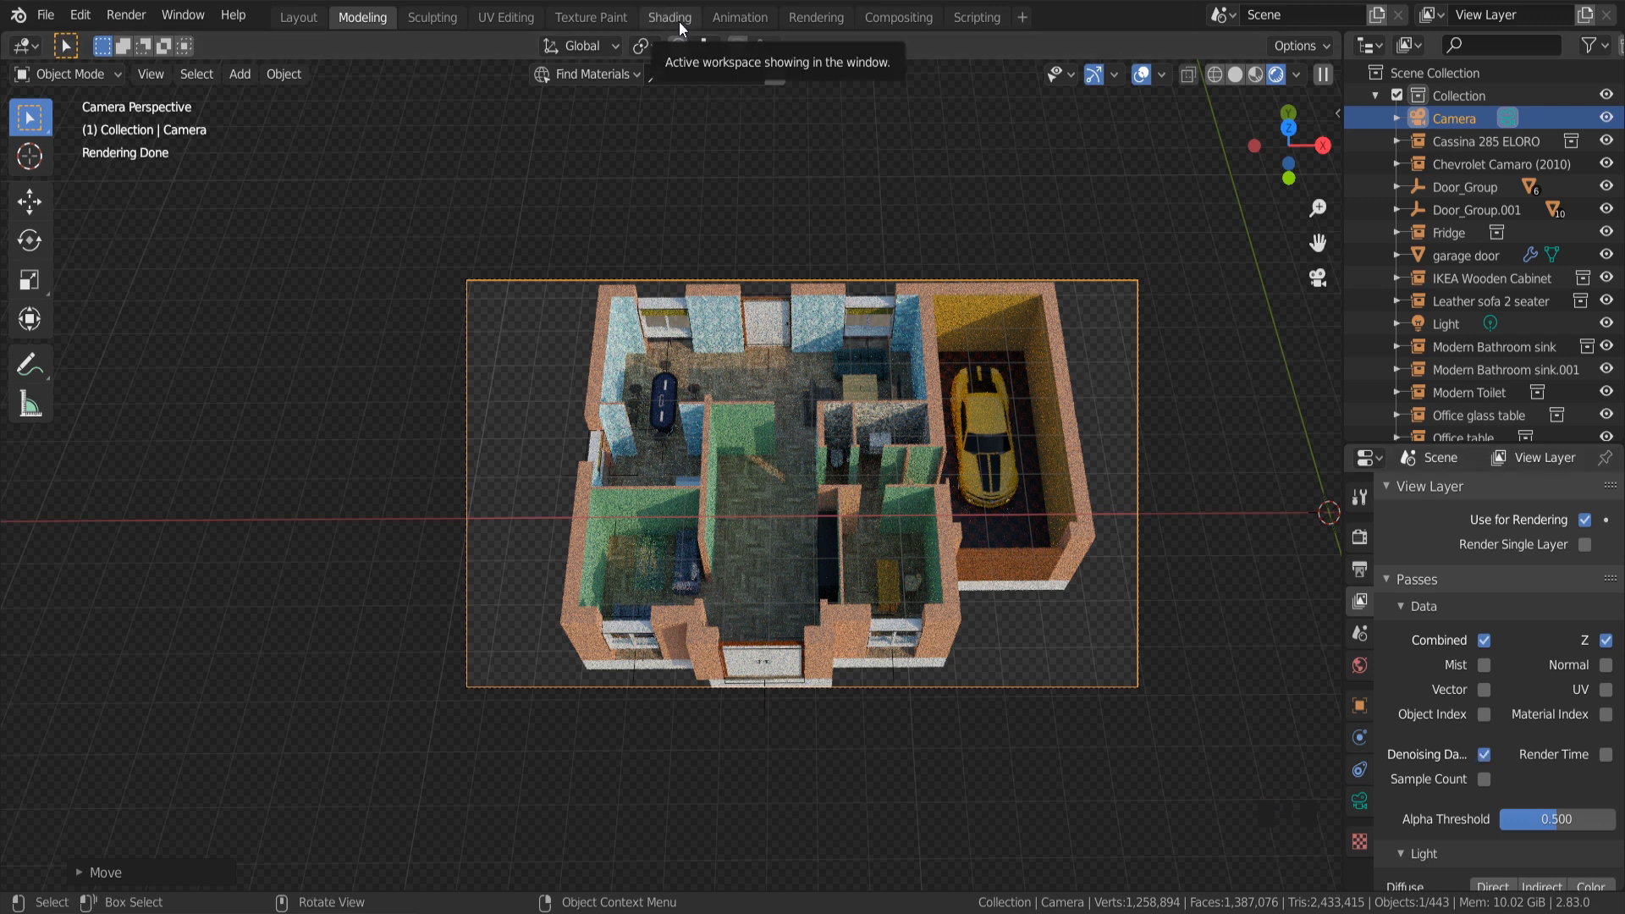
- In the compositor, insert a Denoise node between Render Layers and Composite, linking Denoising Normal and Denoising Albedo to its matching inputs
click(900, 18)
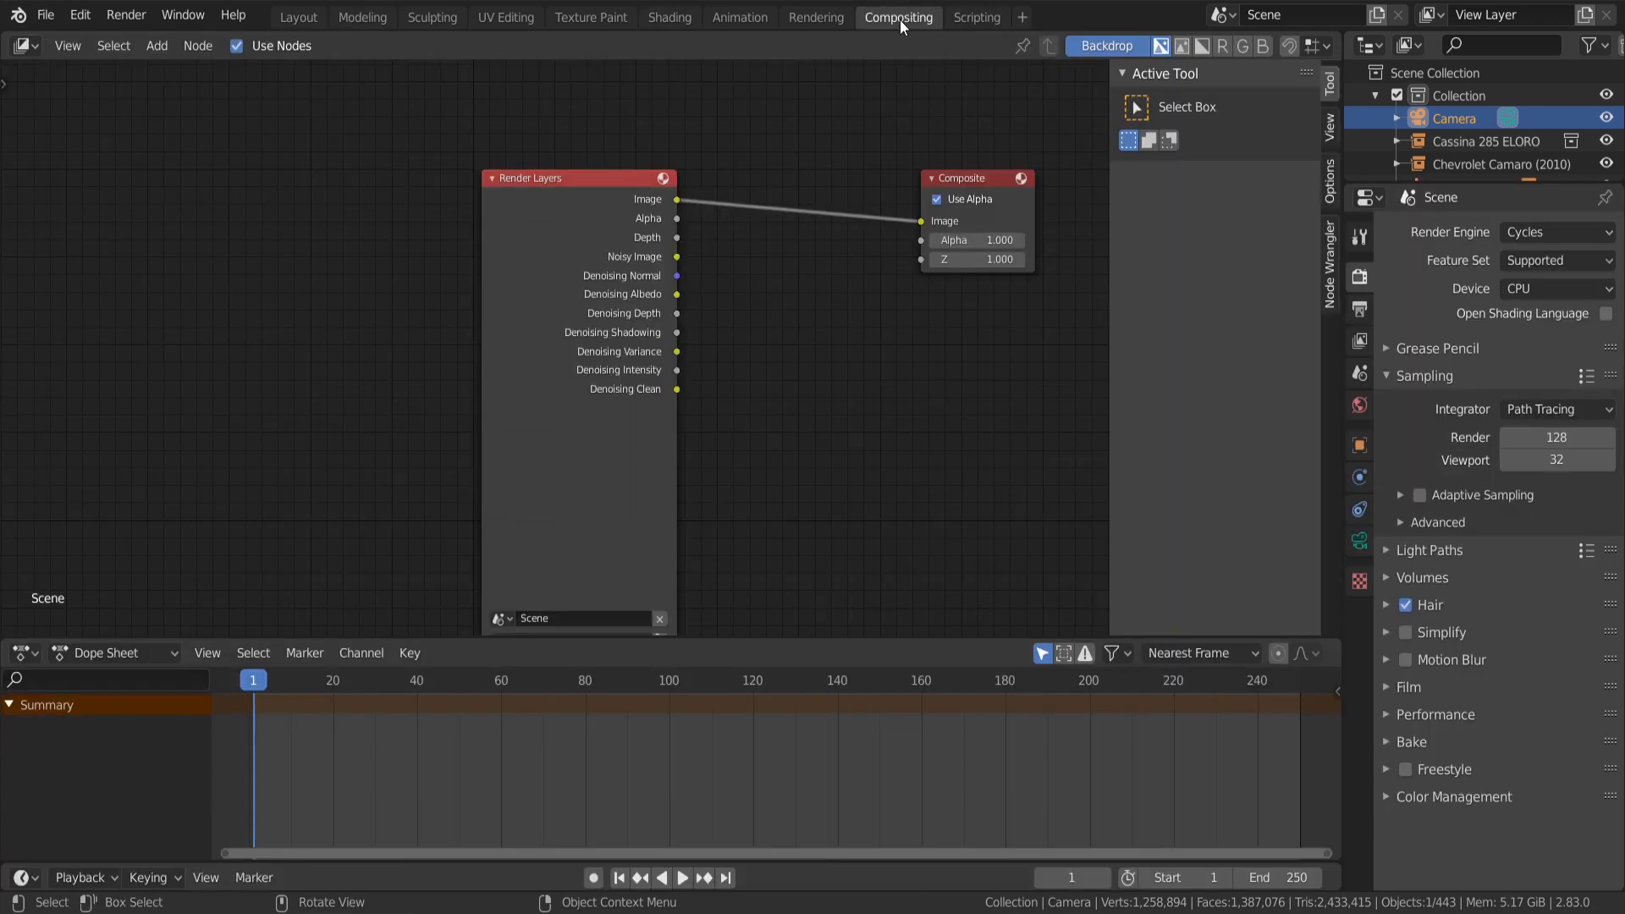
scroll(763, 349, down, 1)
key(shift+a)
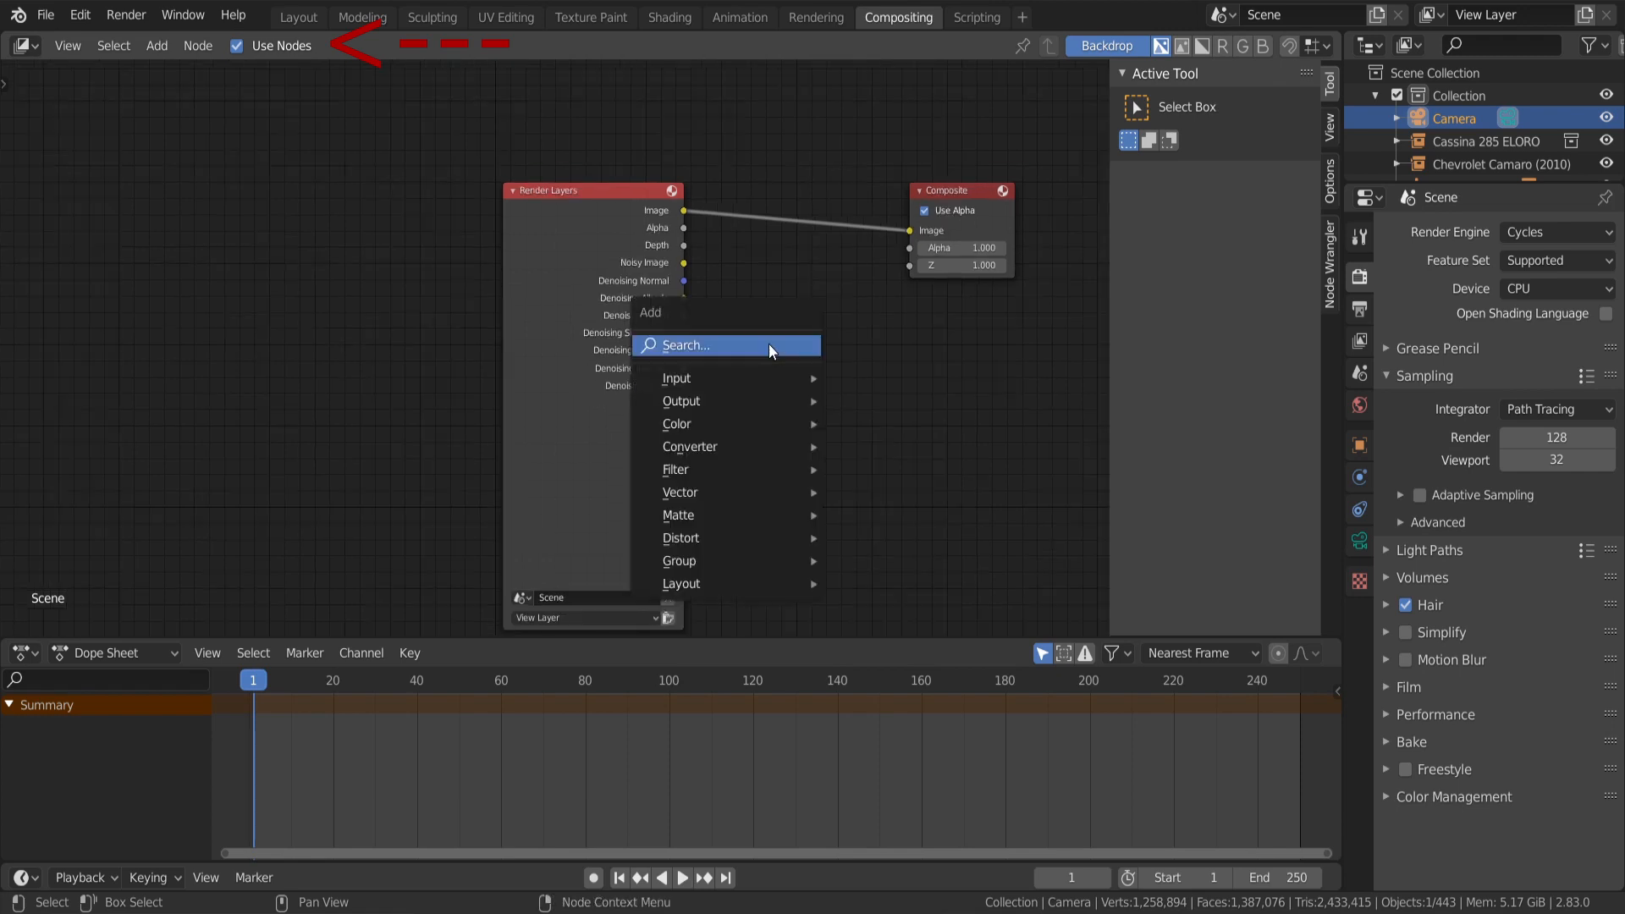
click(769, 343)
text(deno)
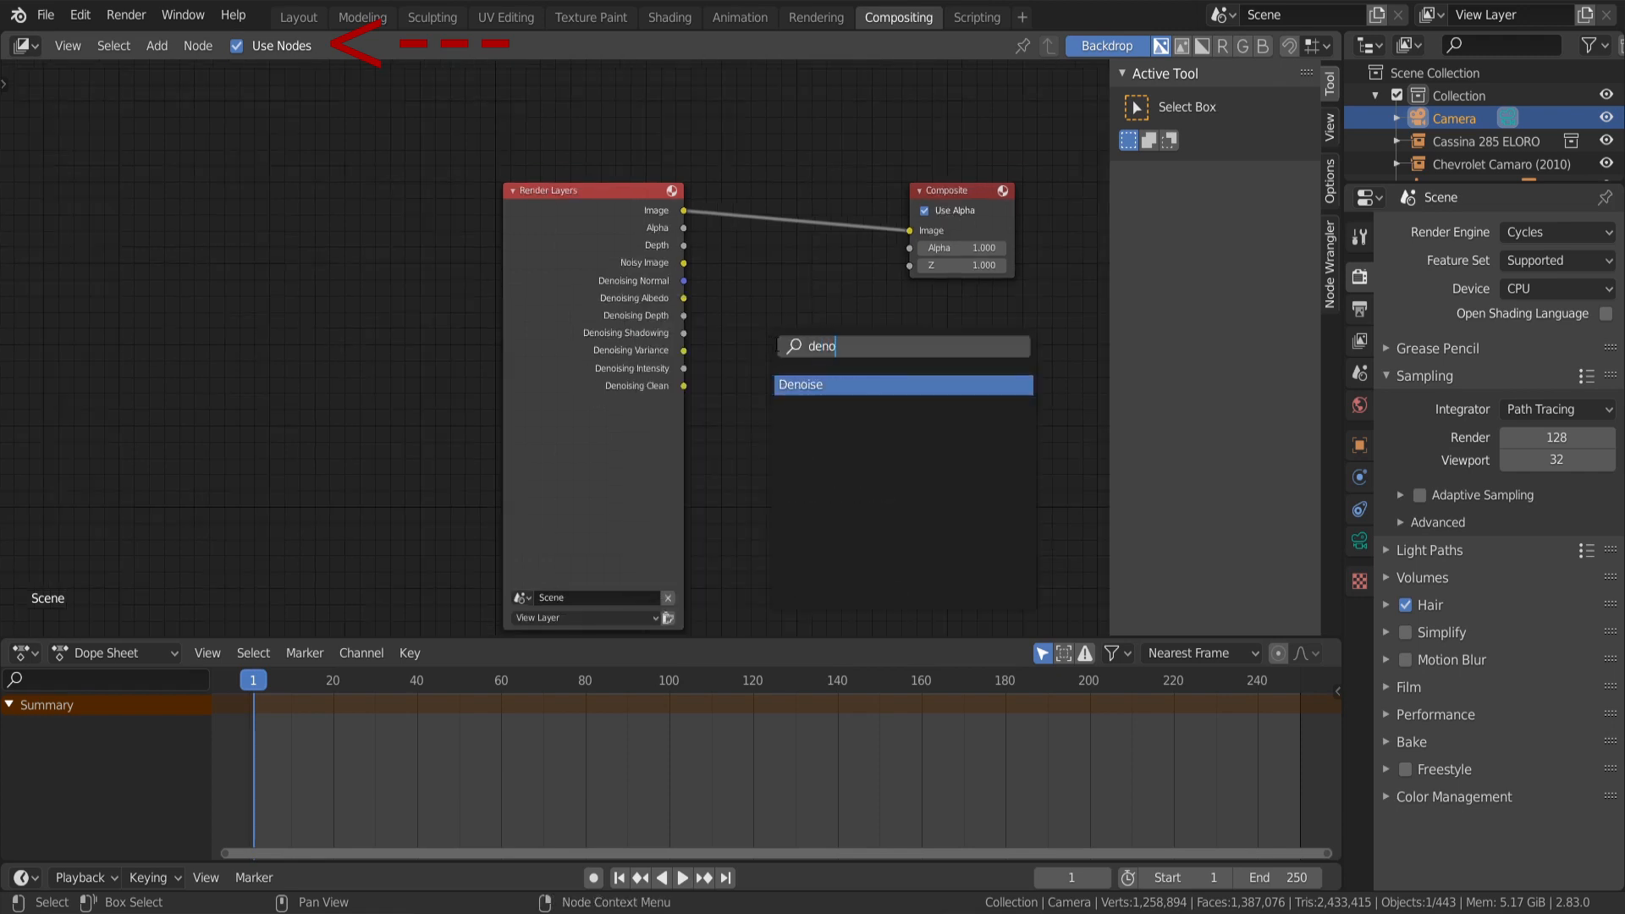
click(834, 384)
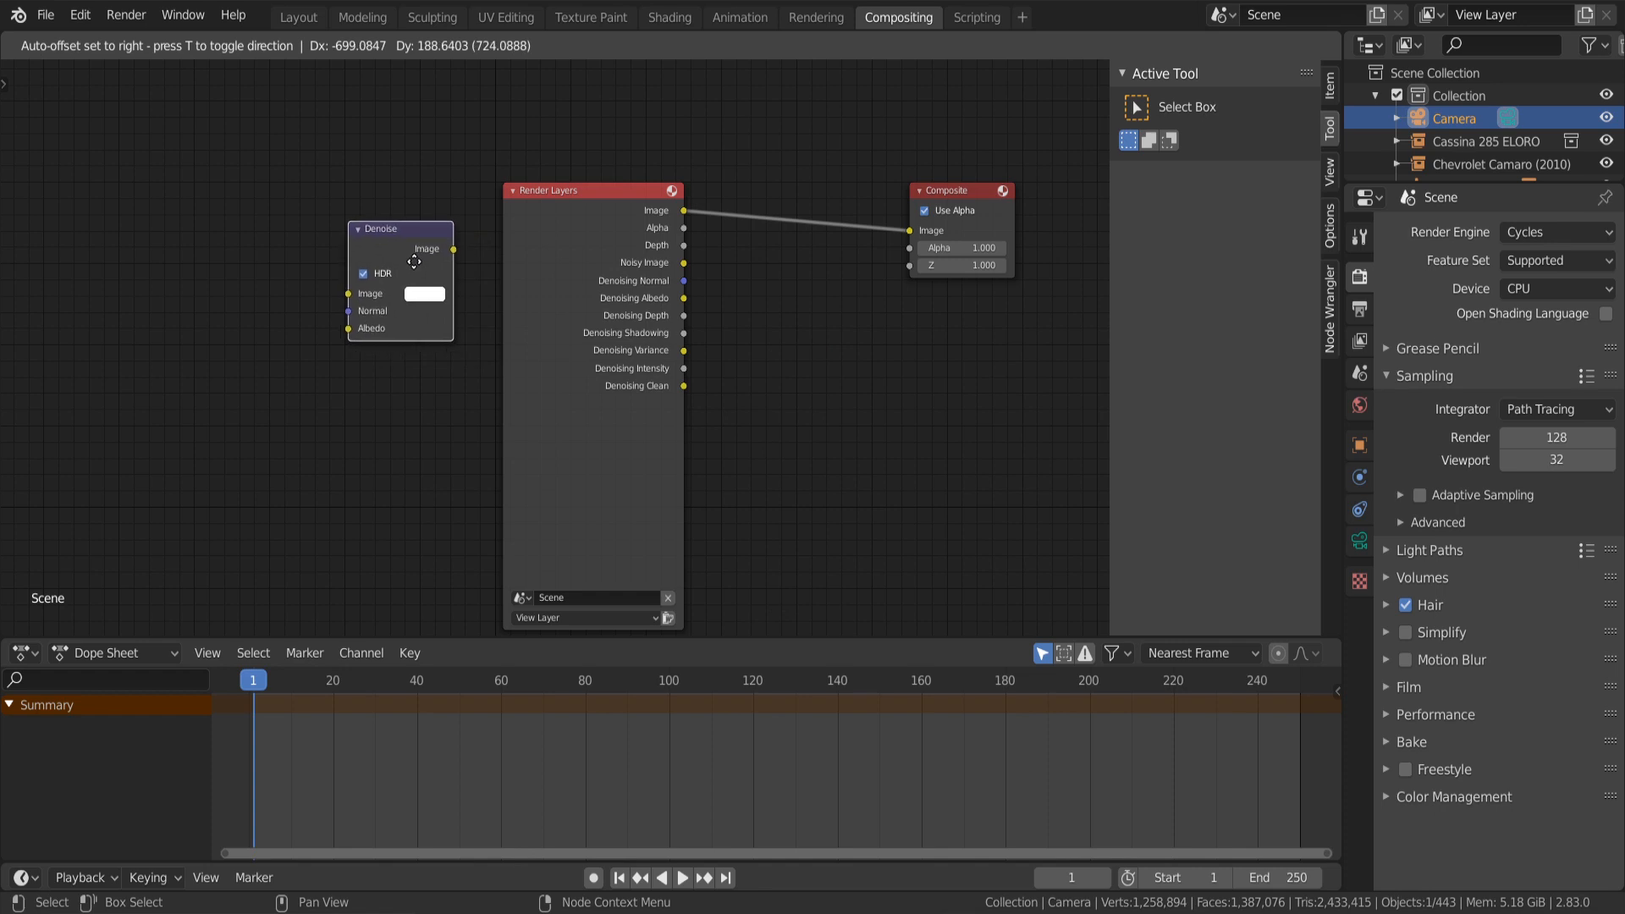
click(811, 227)
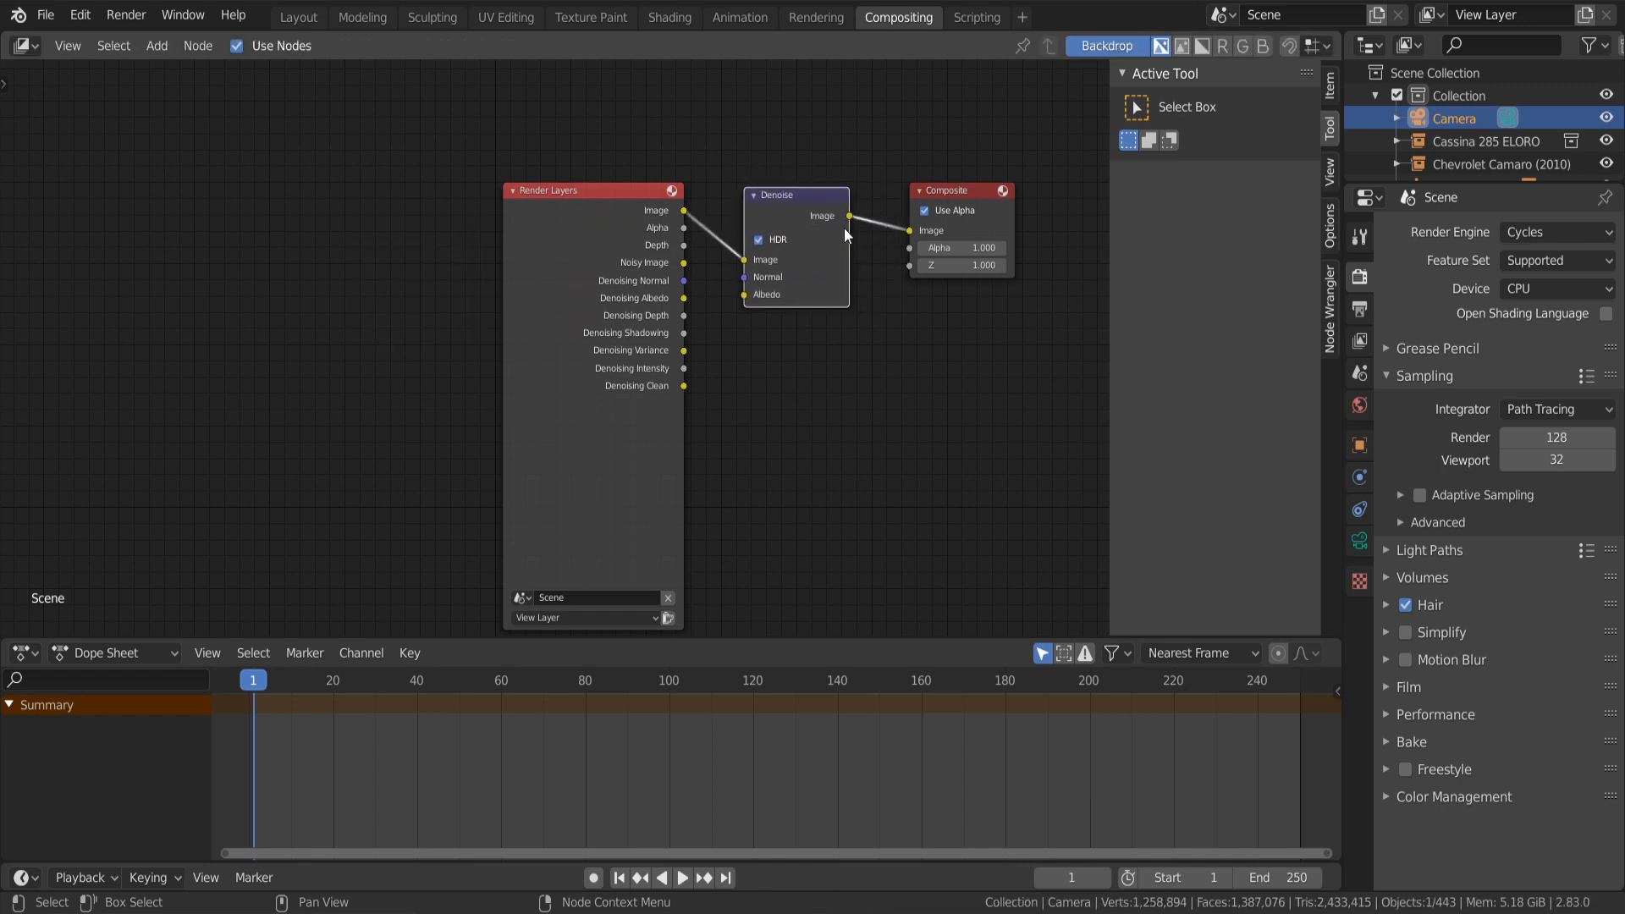
drag(684, 281, 740, 300)
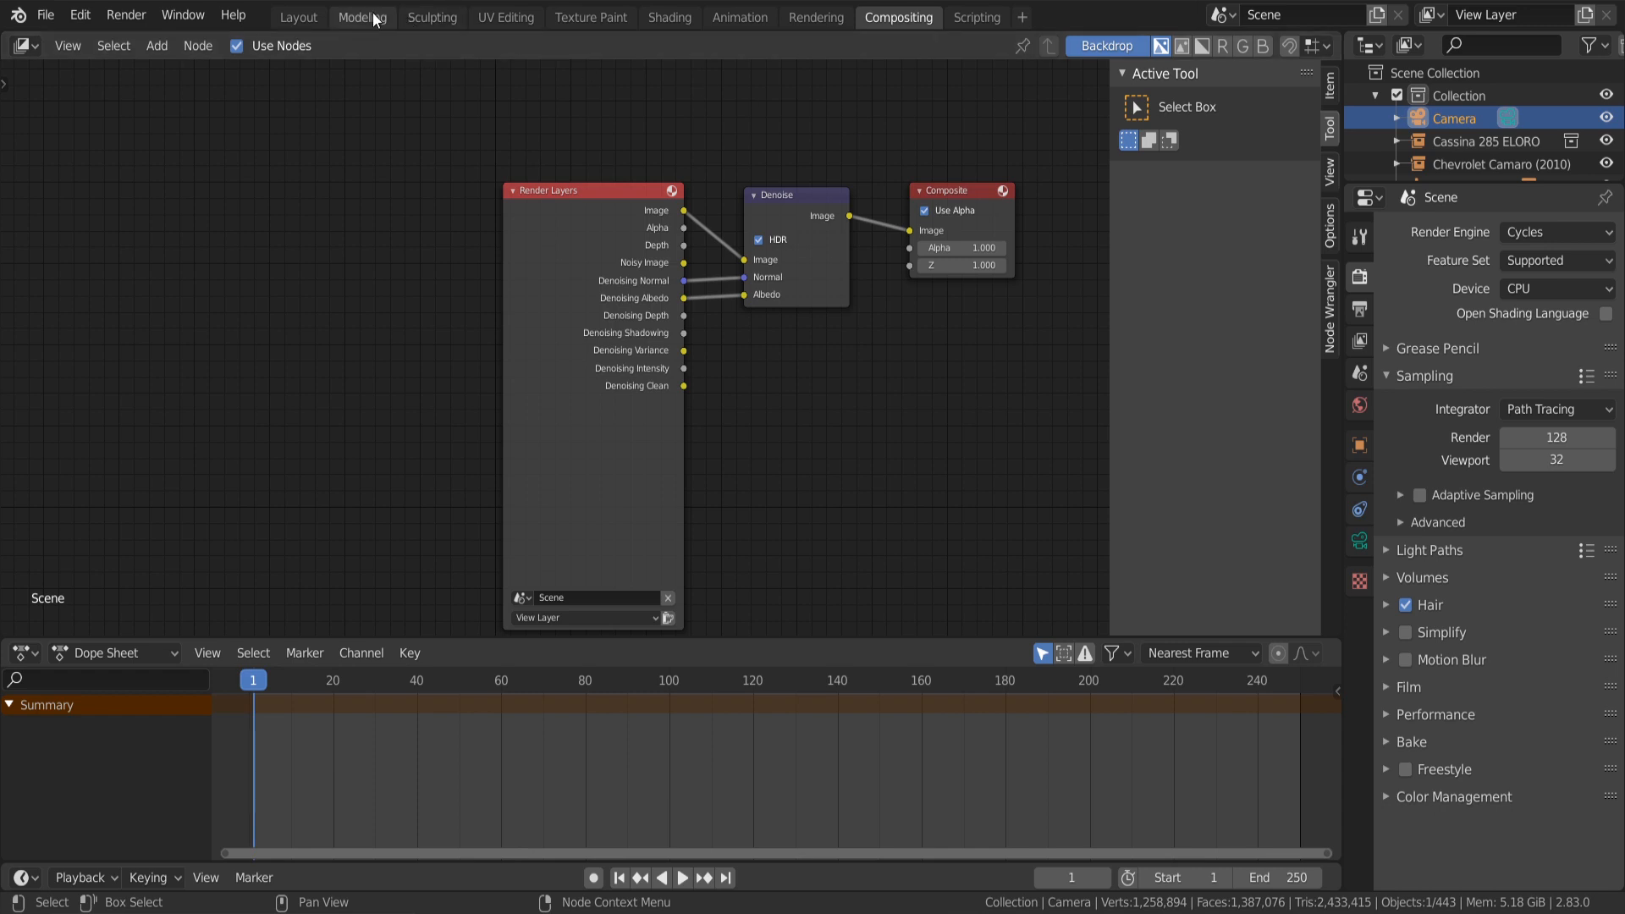
- Switch to the Shading workspace, show the viewport in rendered shading, and display the World shader nodes
click(663, 18)
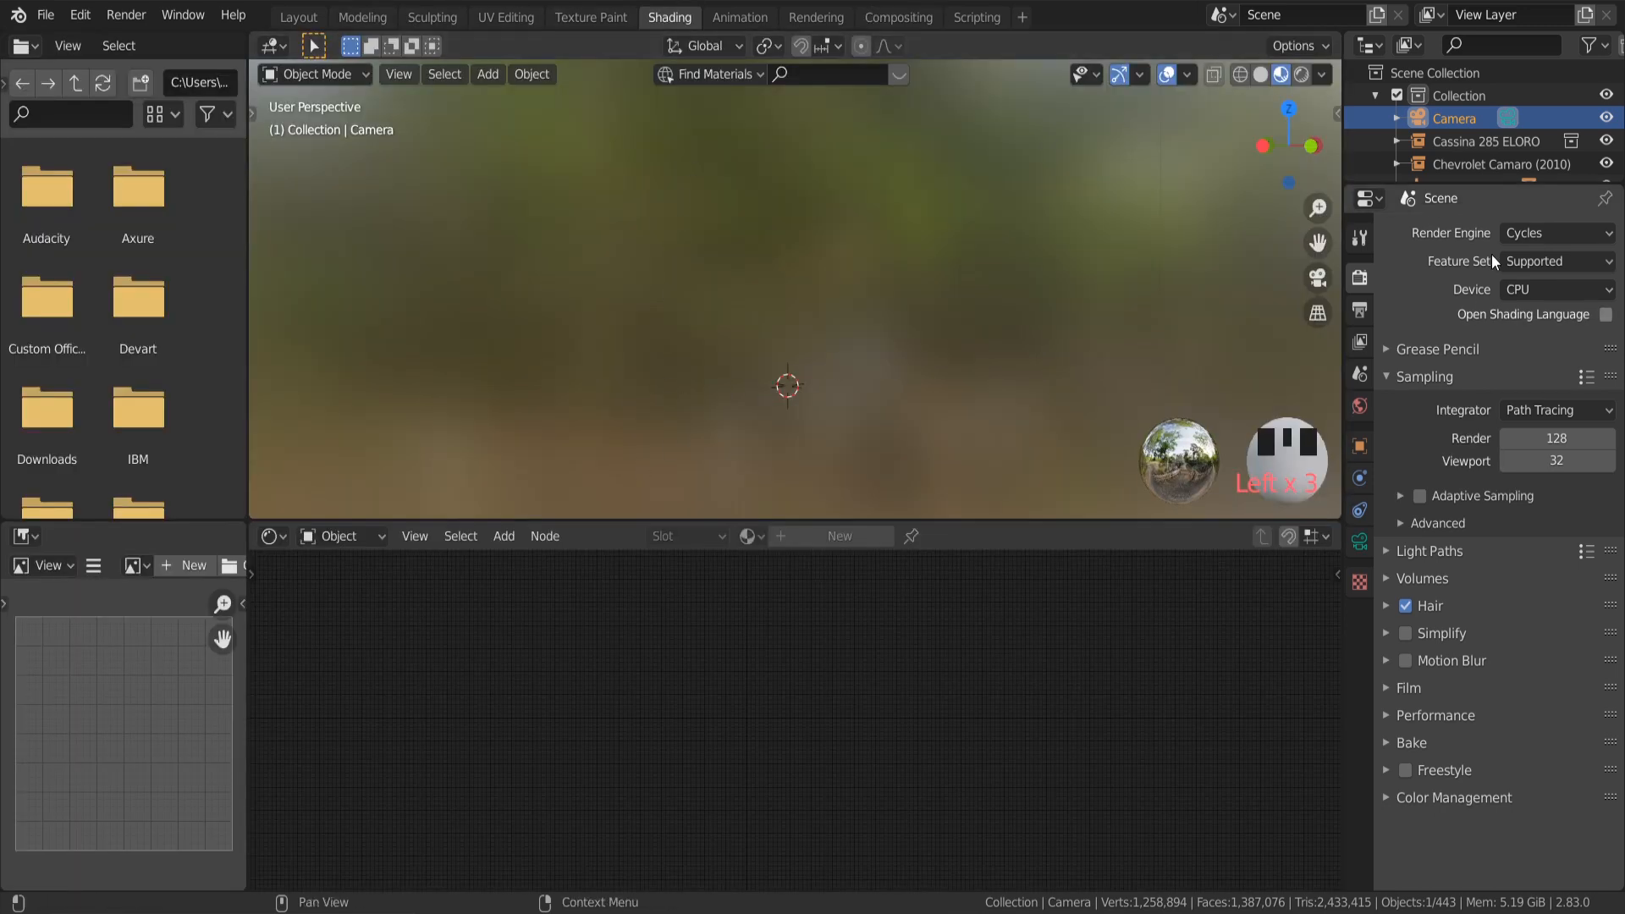
click(1303, 75)
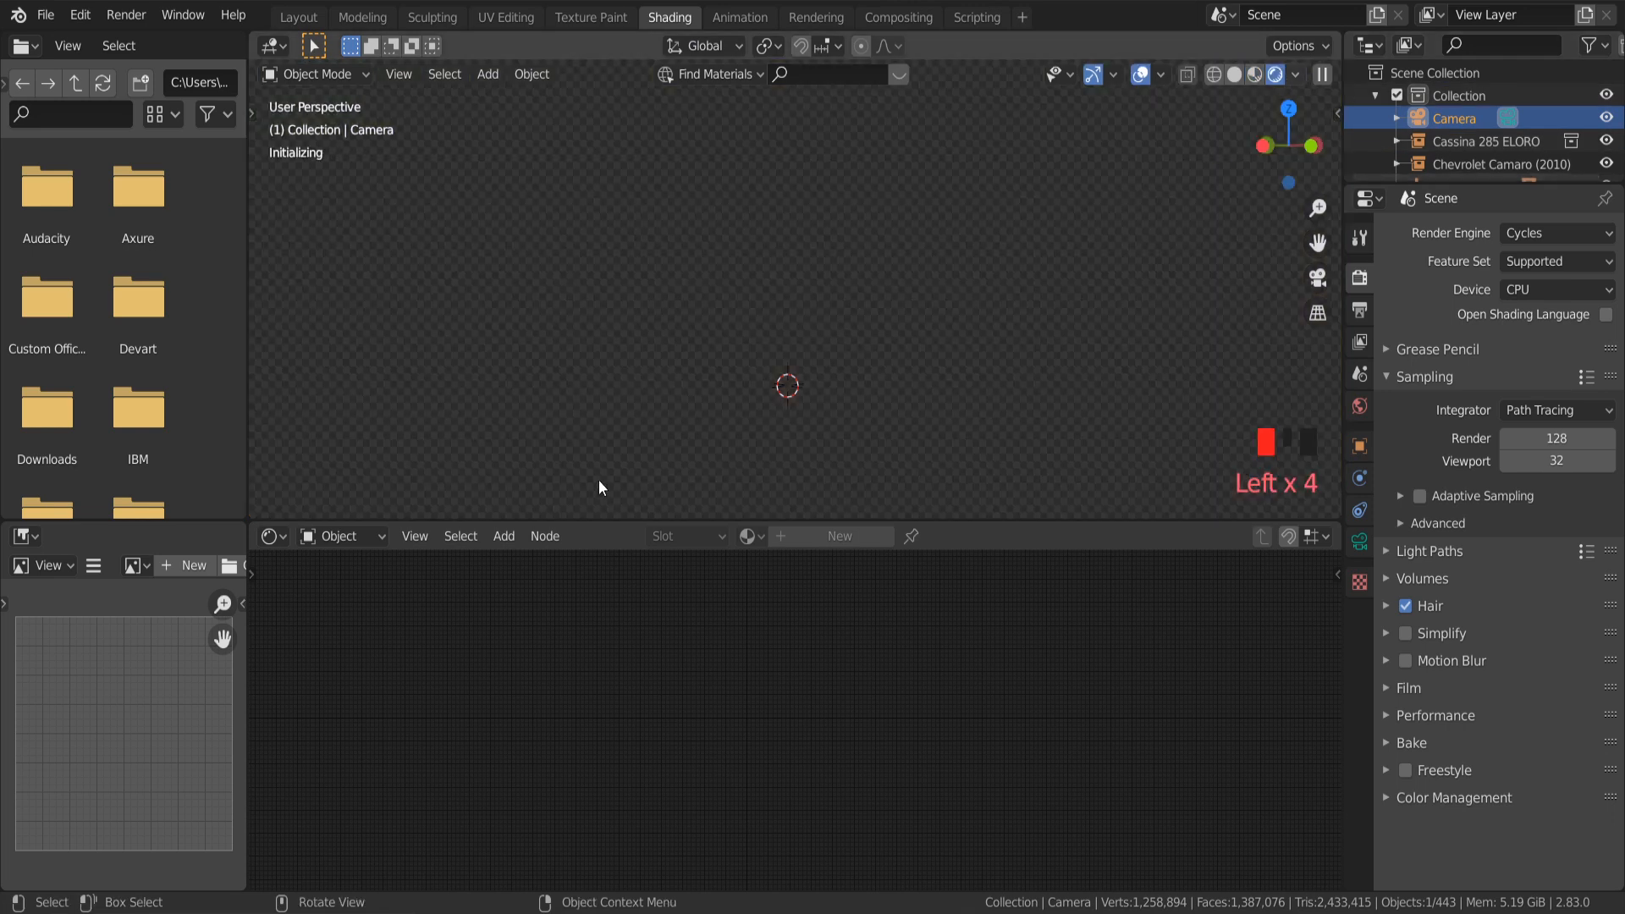
click(376, 535)
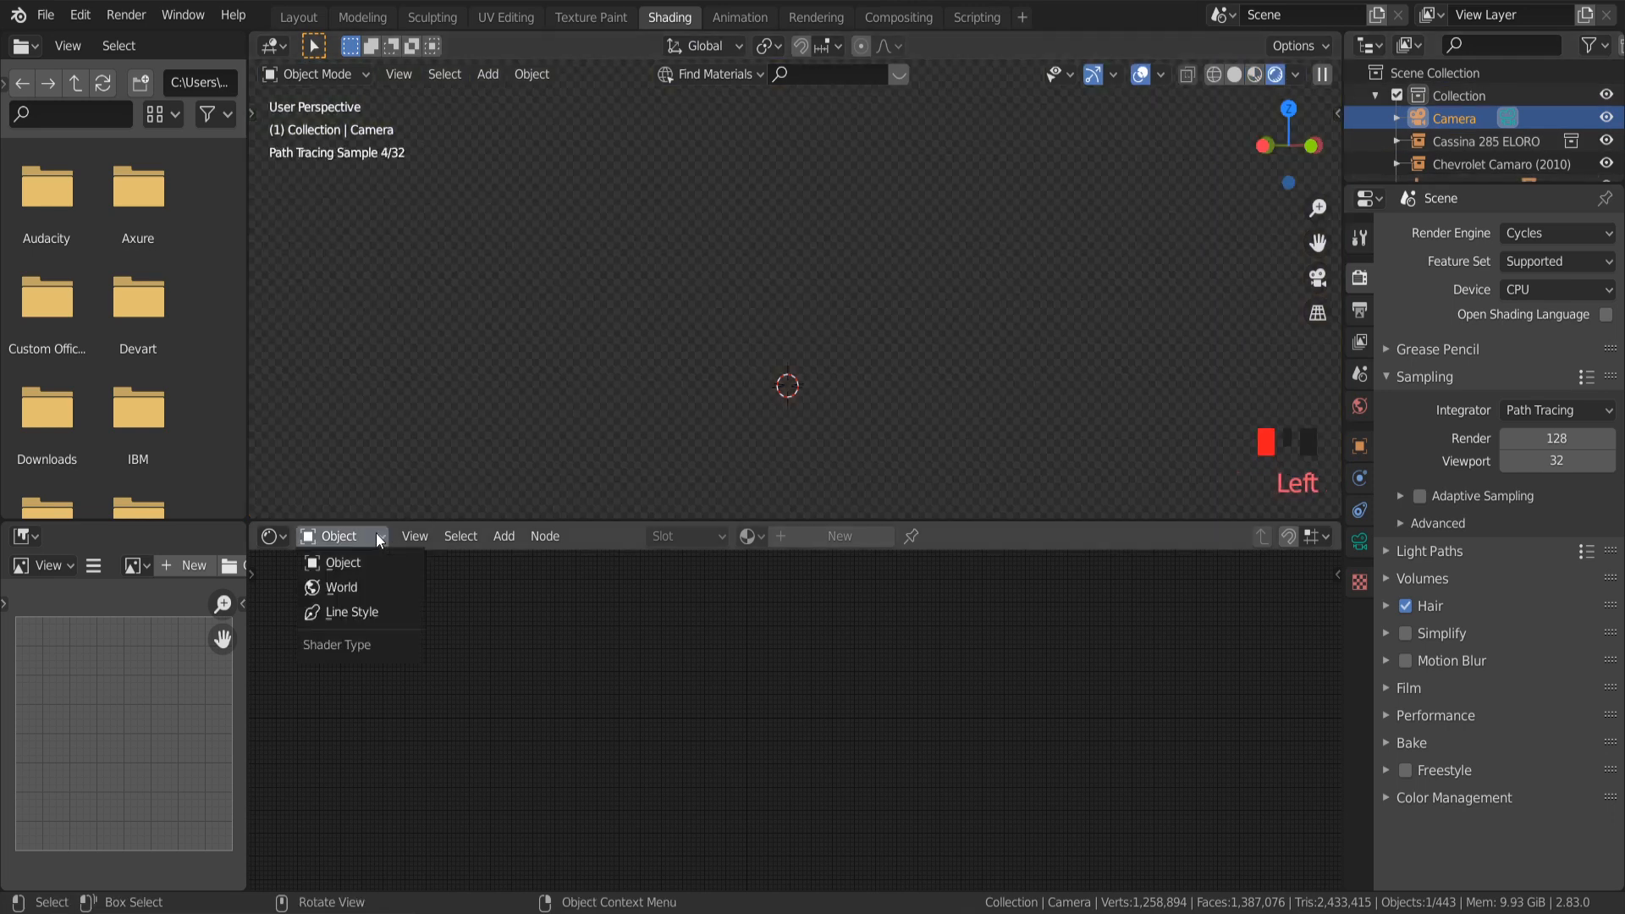
click(345, 590)
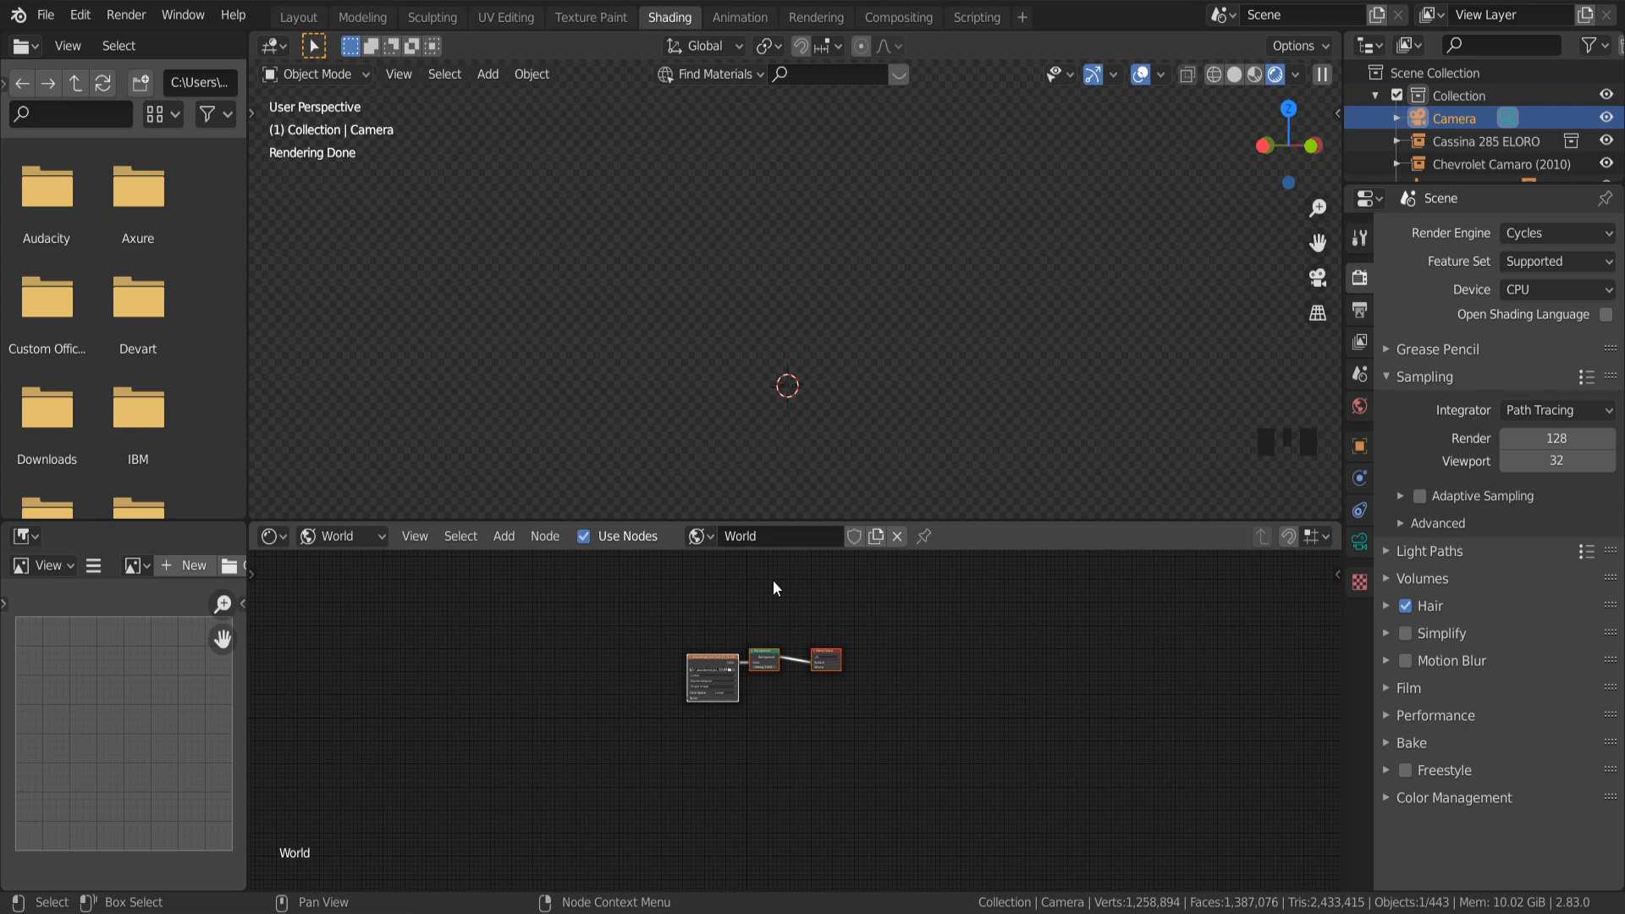
- Add a Mapping node beside the abandoned_tank_farm_01_2k.hdr environment texture in the World node tree
key(shift+a)
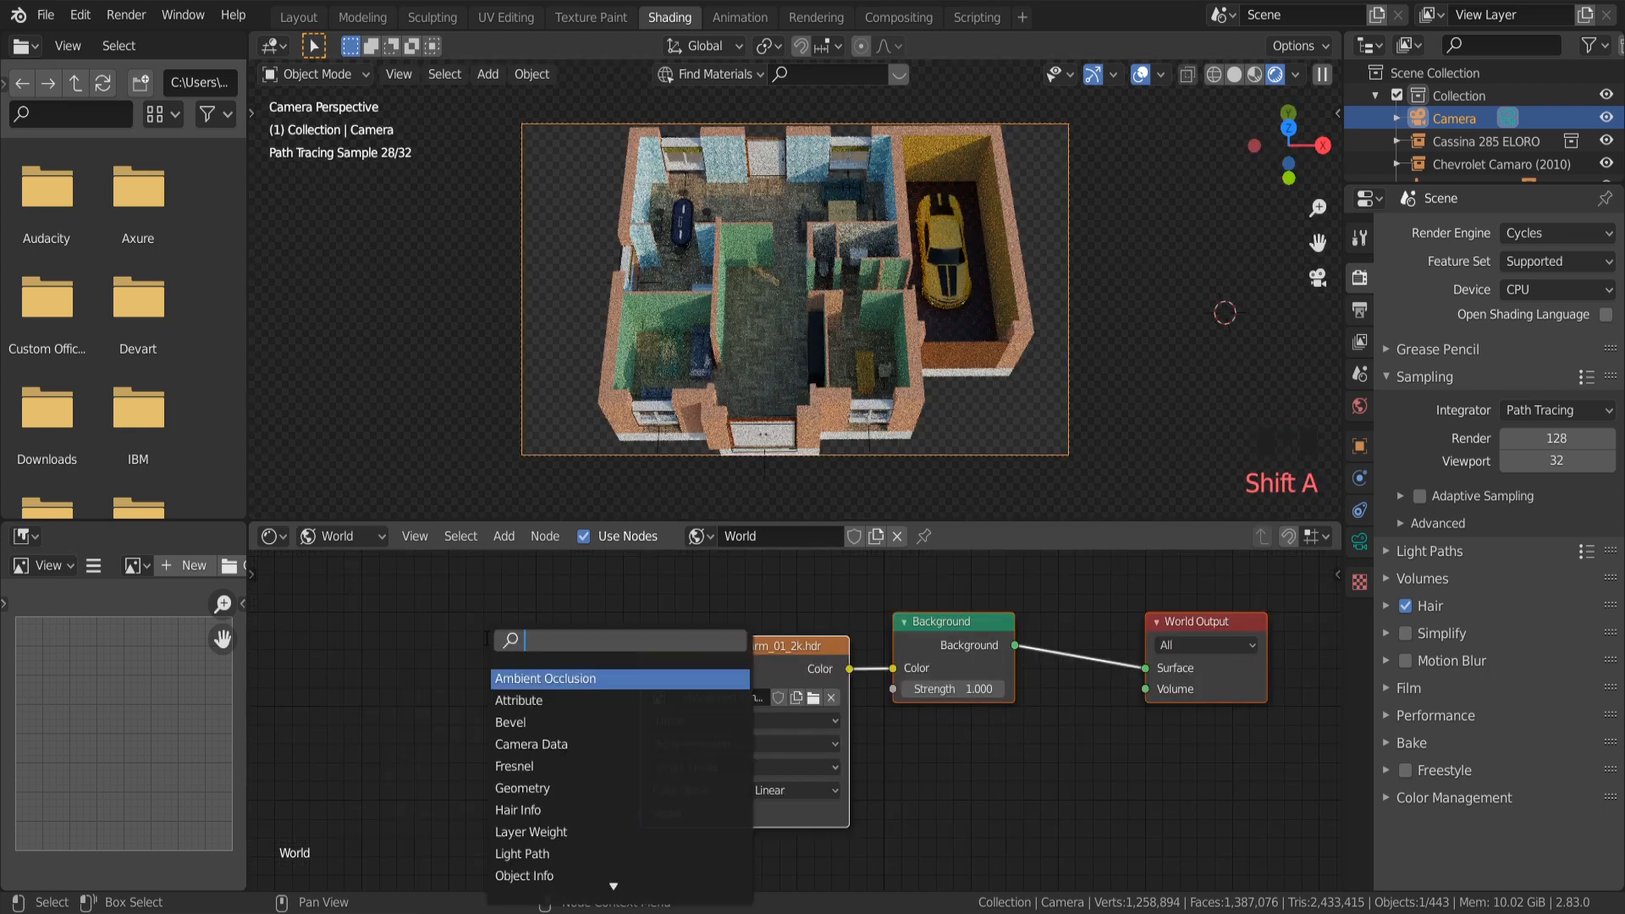
text(mapo)
key(BackSpace)
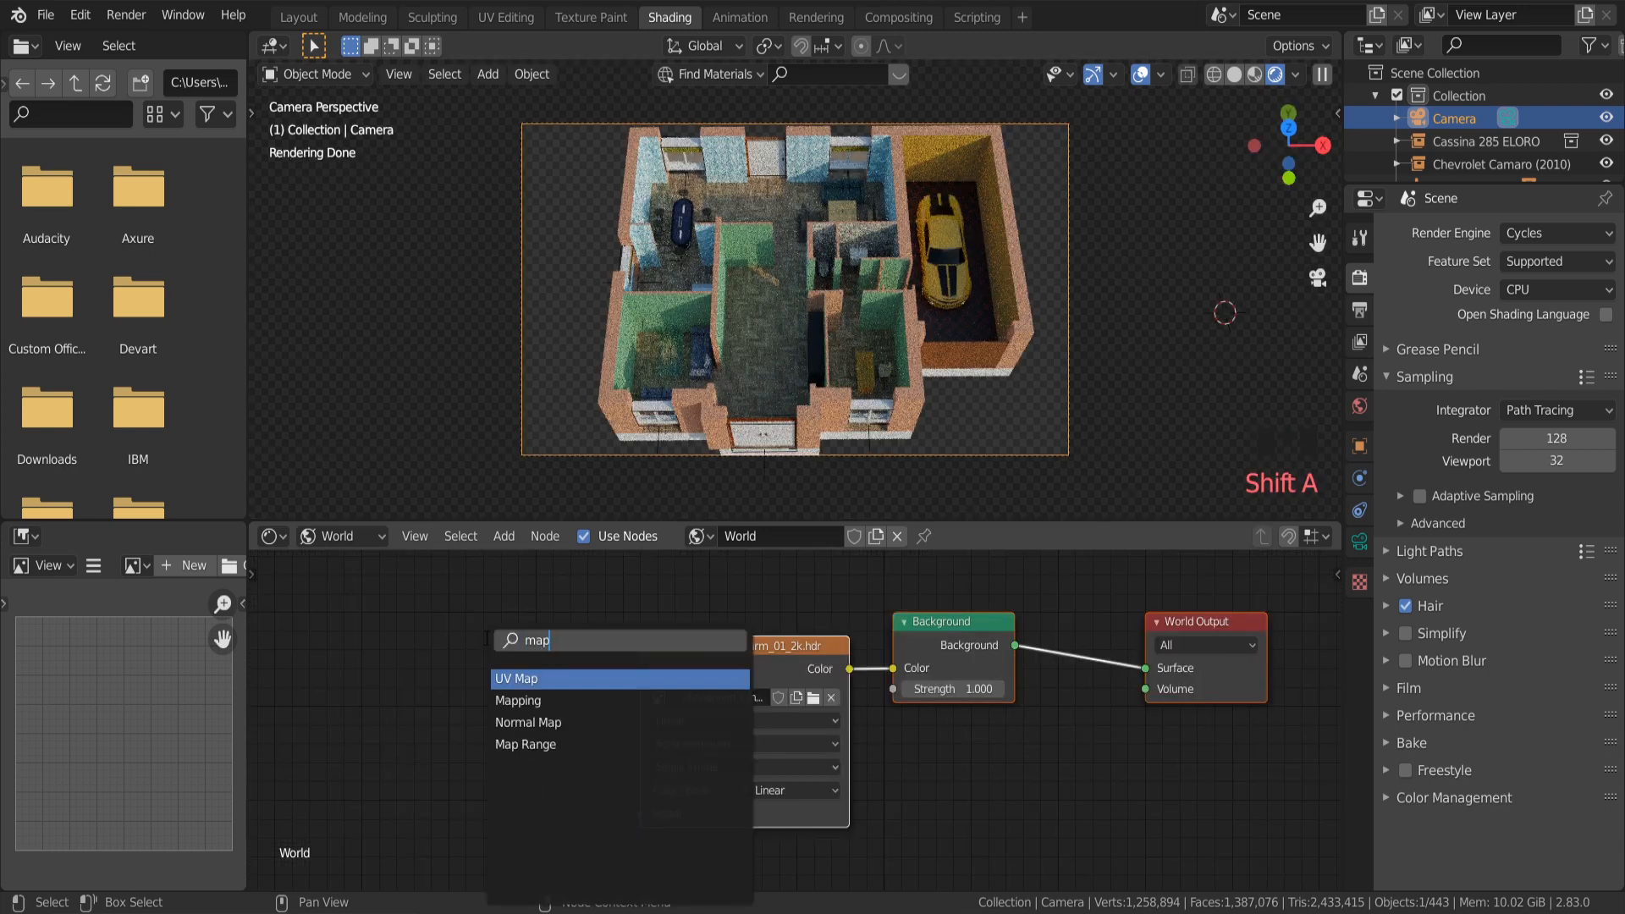
key(Return)
click(543, 675)
- Add a Texture Coordinate node and link its Generated output through the Mapping node into the environment texture's Vector input
key(shift+a)
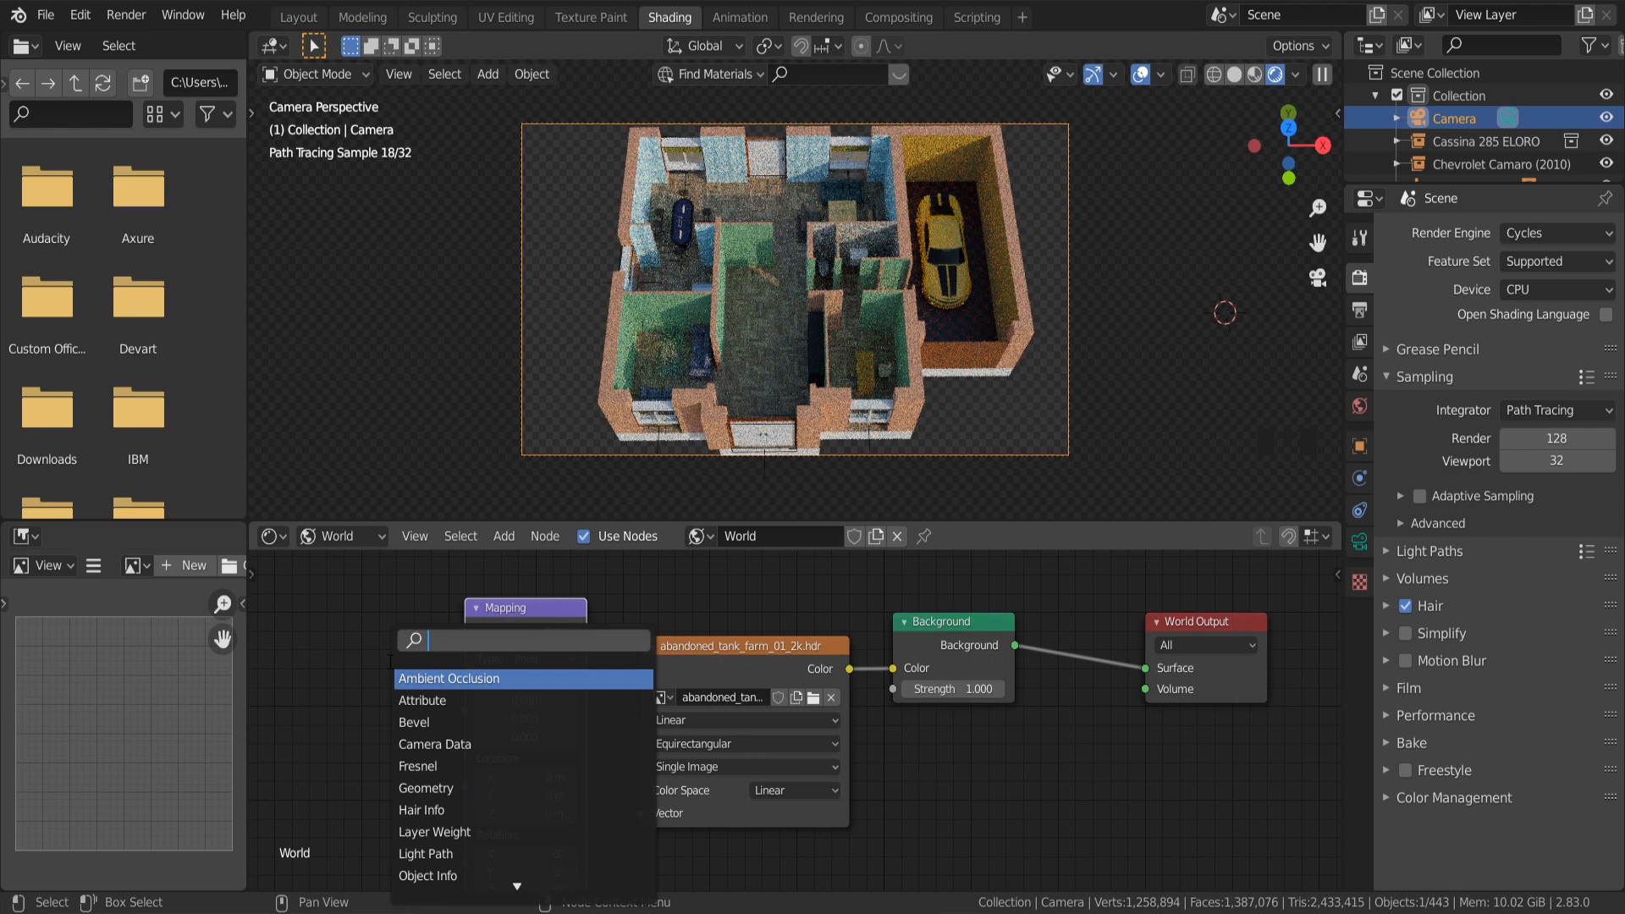
text(tex)
key(Return)
click(324, 667)
scroll(419, 735, down, 2)
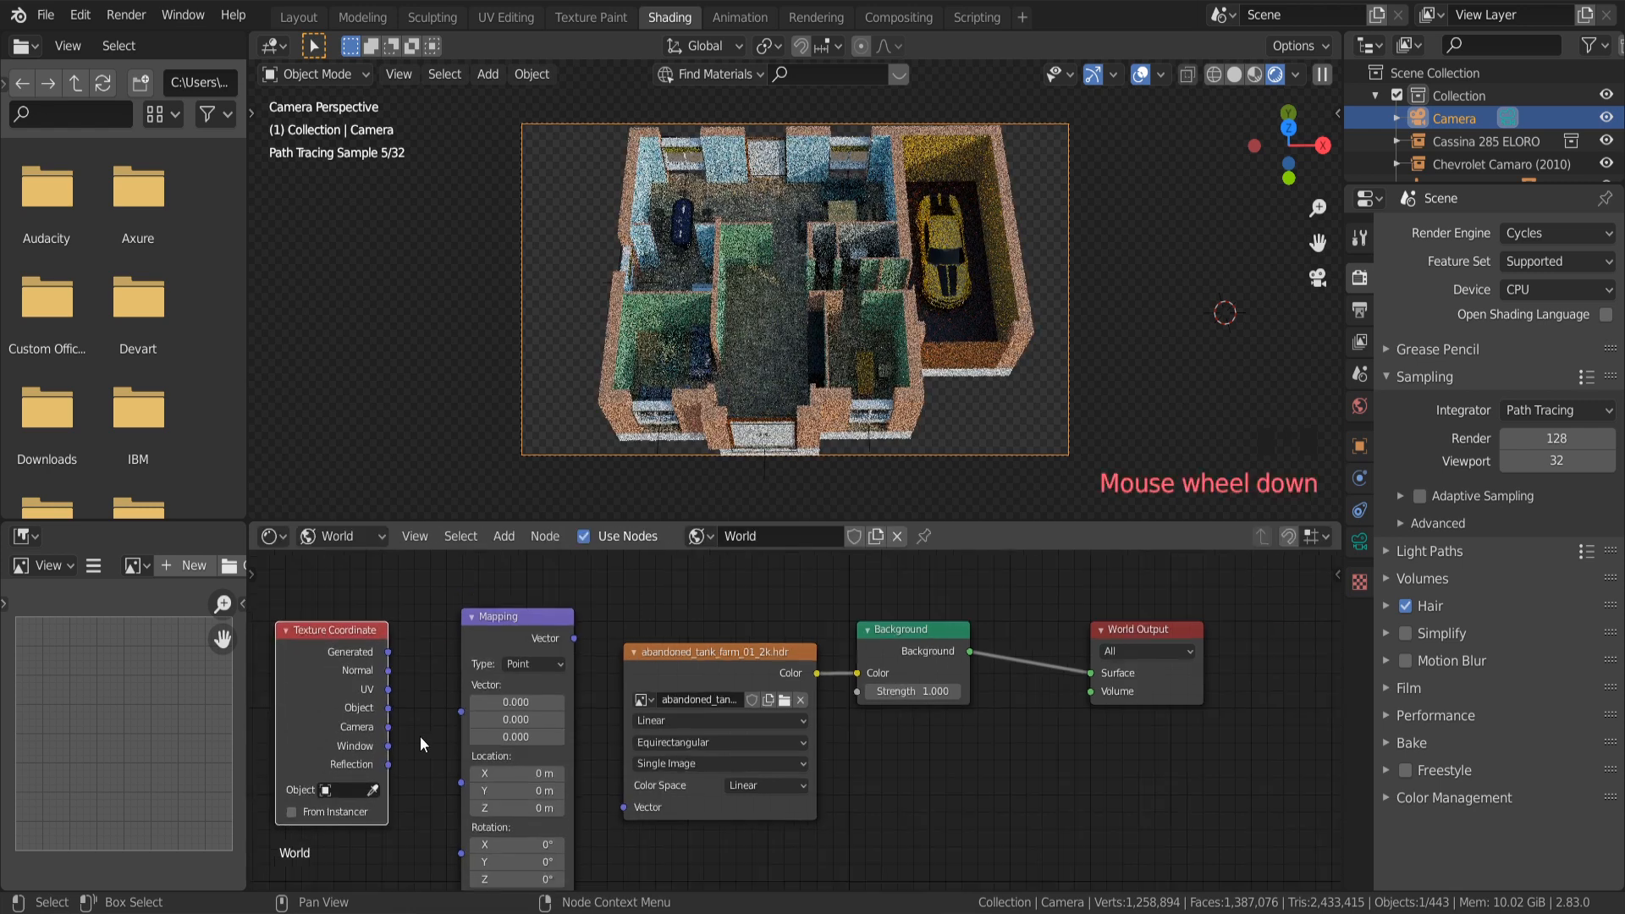
drag(562, 645, 608, 802)
drag(390, 658, 458, 715)
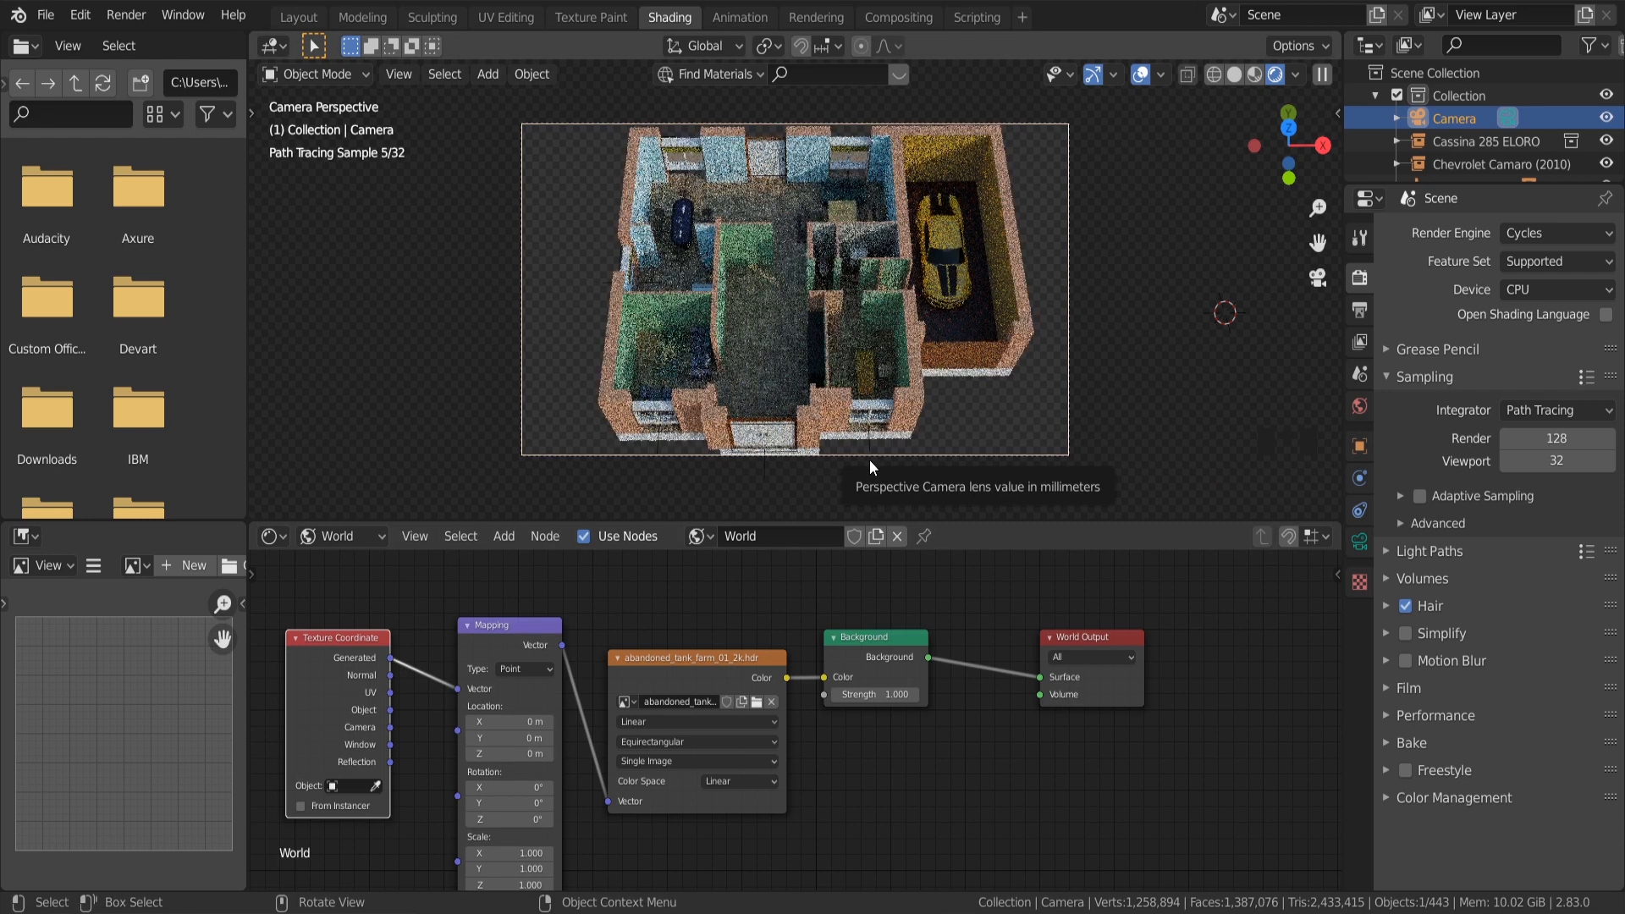
- Rotate the HDRI by setting the Mapping node's rotation to 6.7° on X and 65° on Y
middle_drag(572, 827, 570, 827)
drag(508, 803, 523, 809)
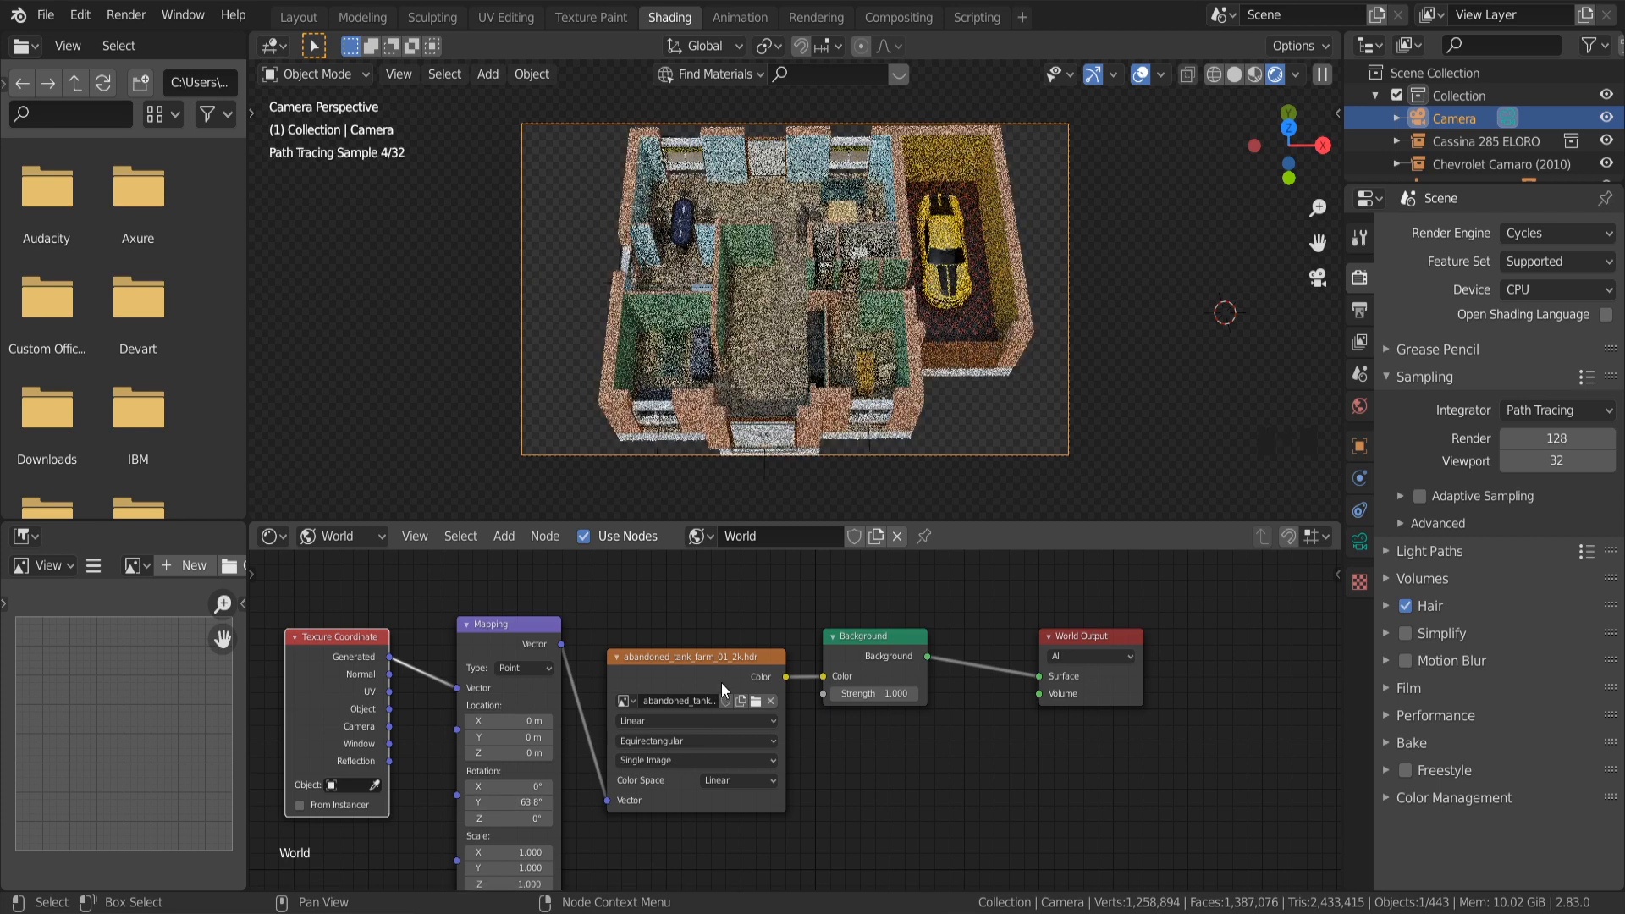
click(508, 802)
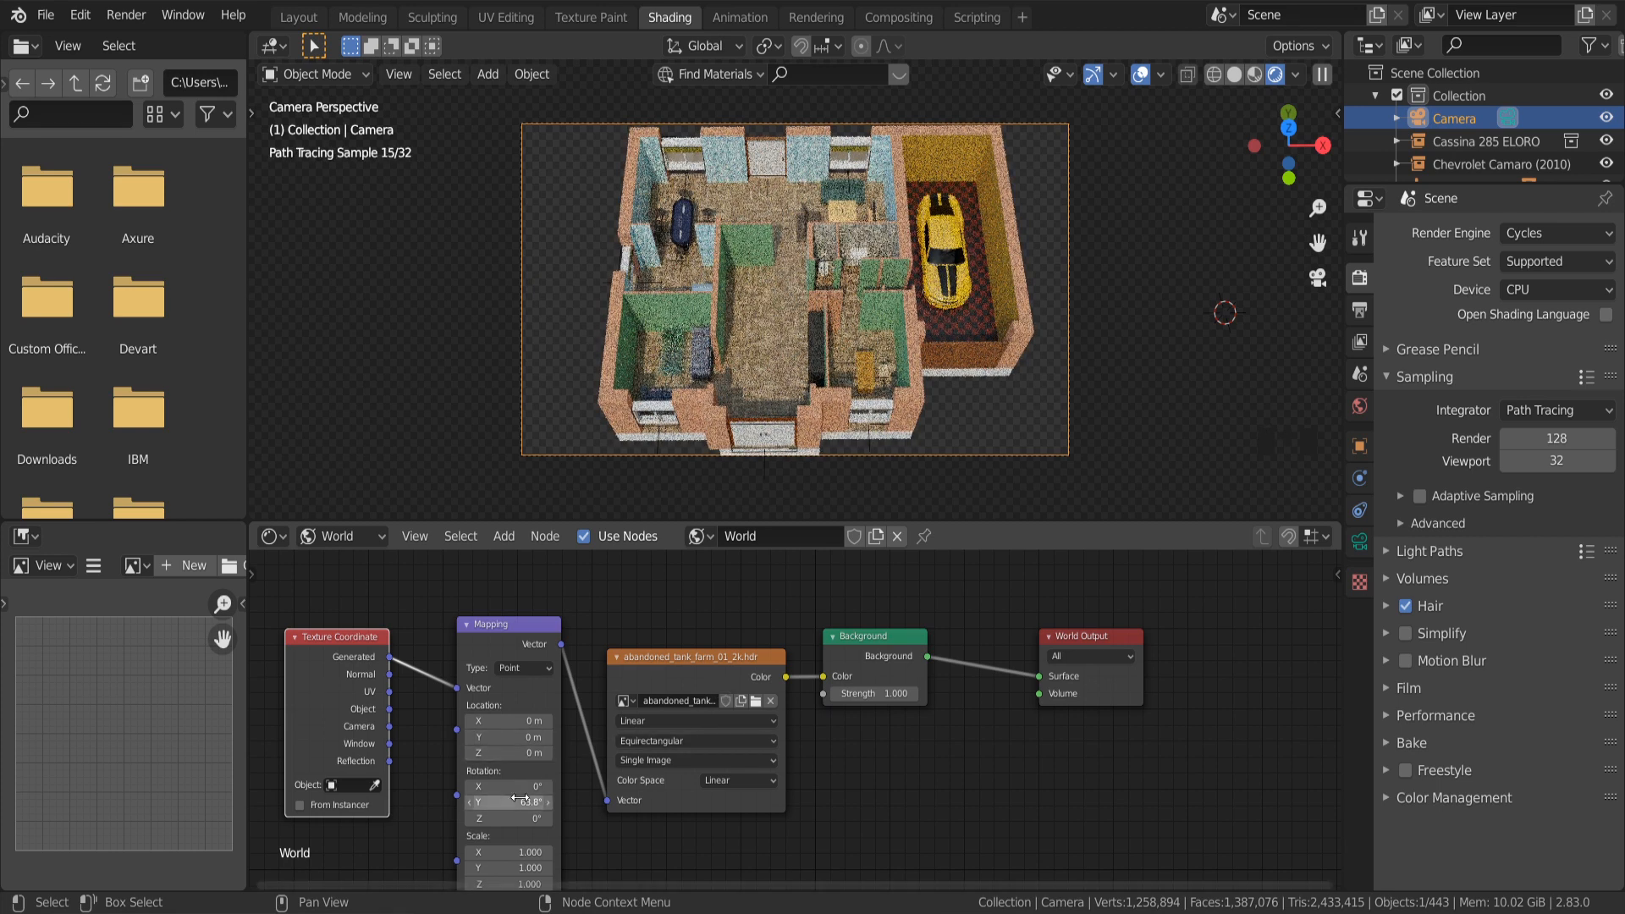
text(80)
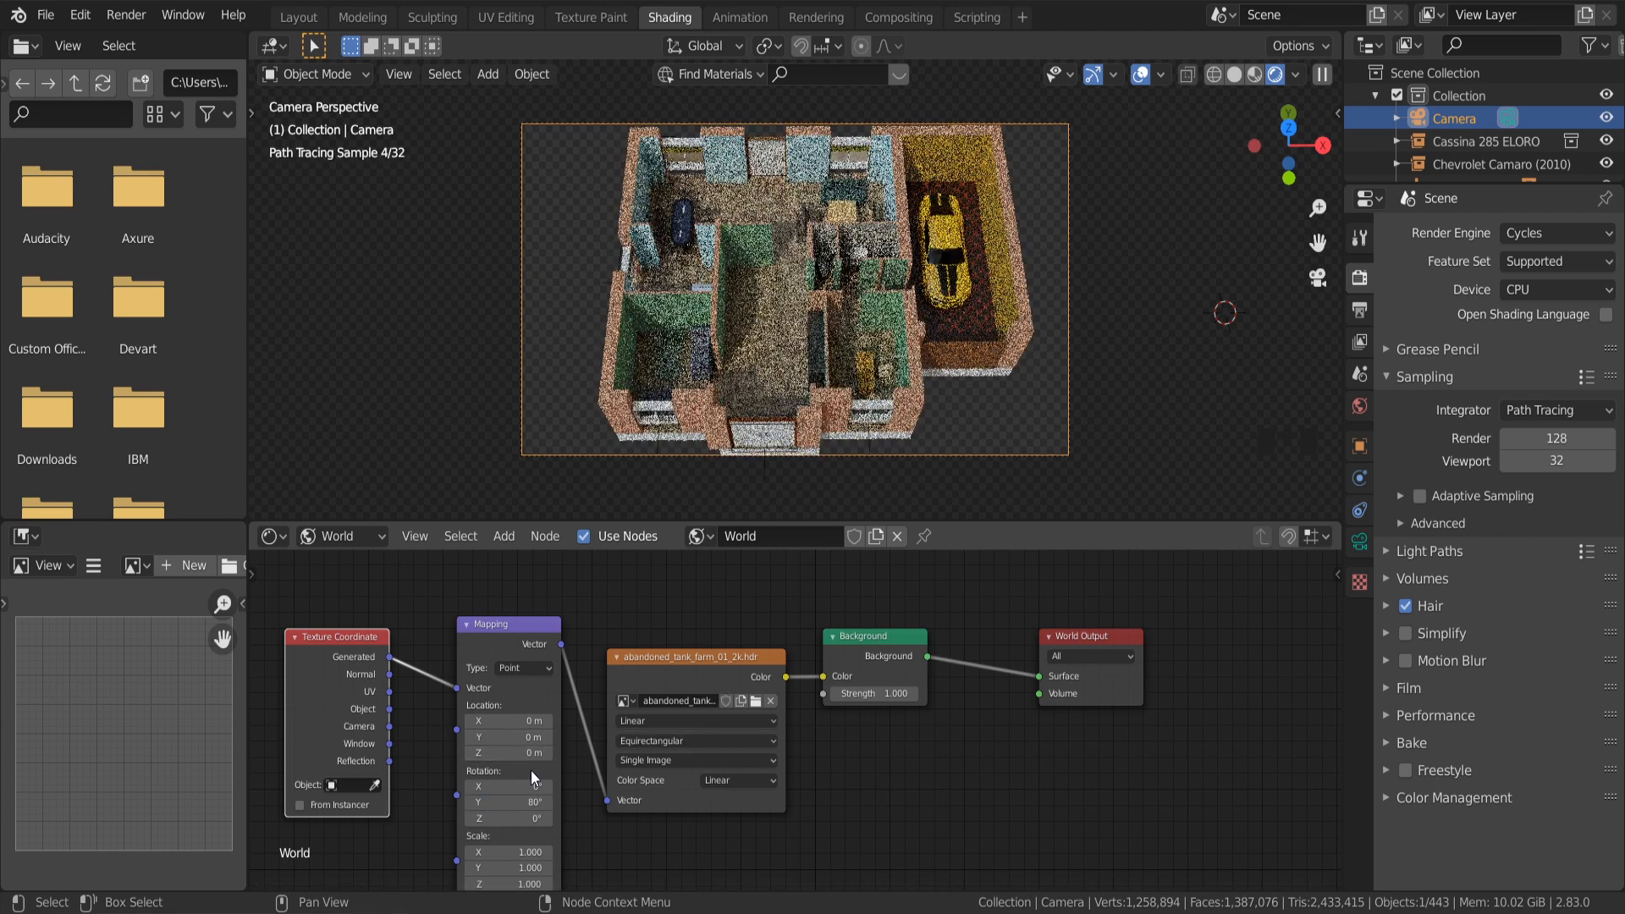
text(d)
key(Return)
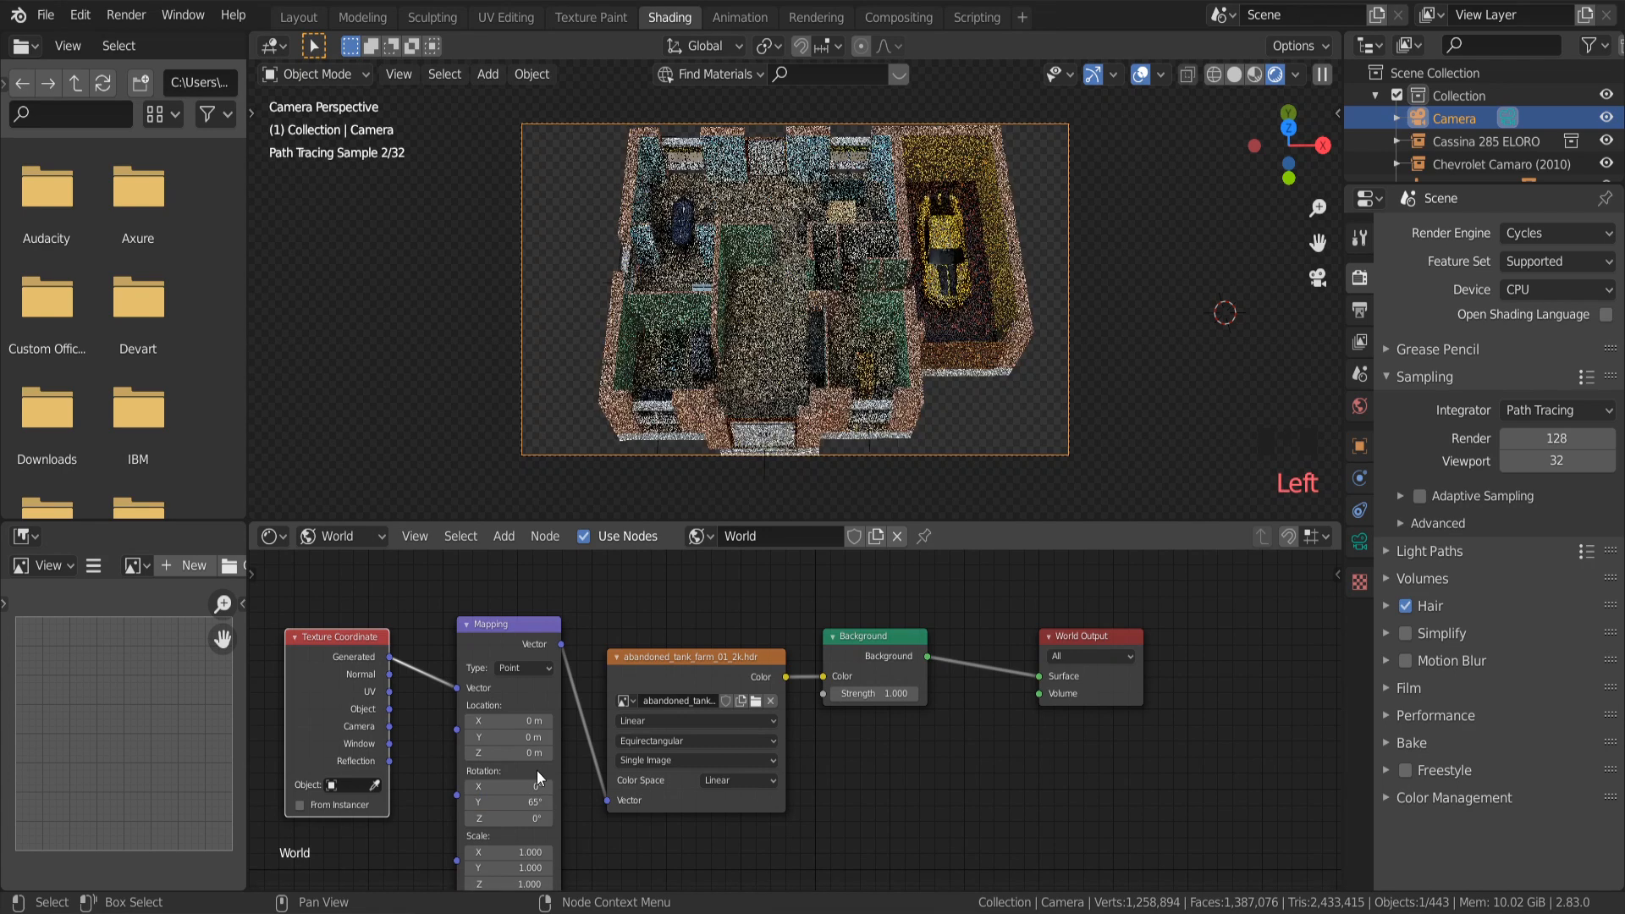
drag(503, 790, 518, 790)
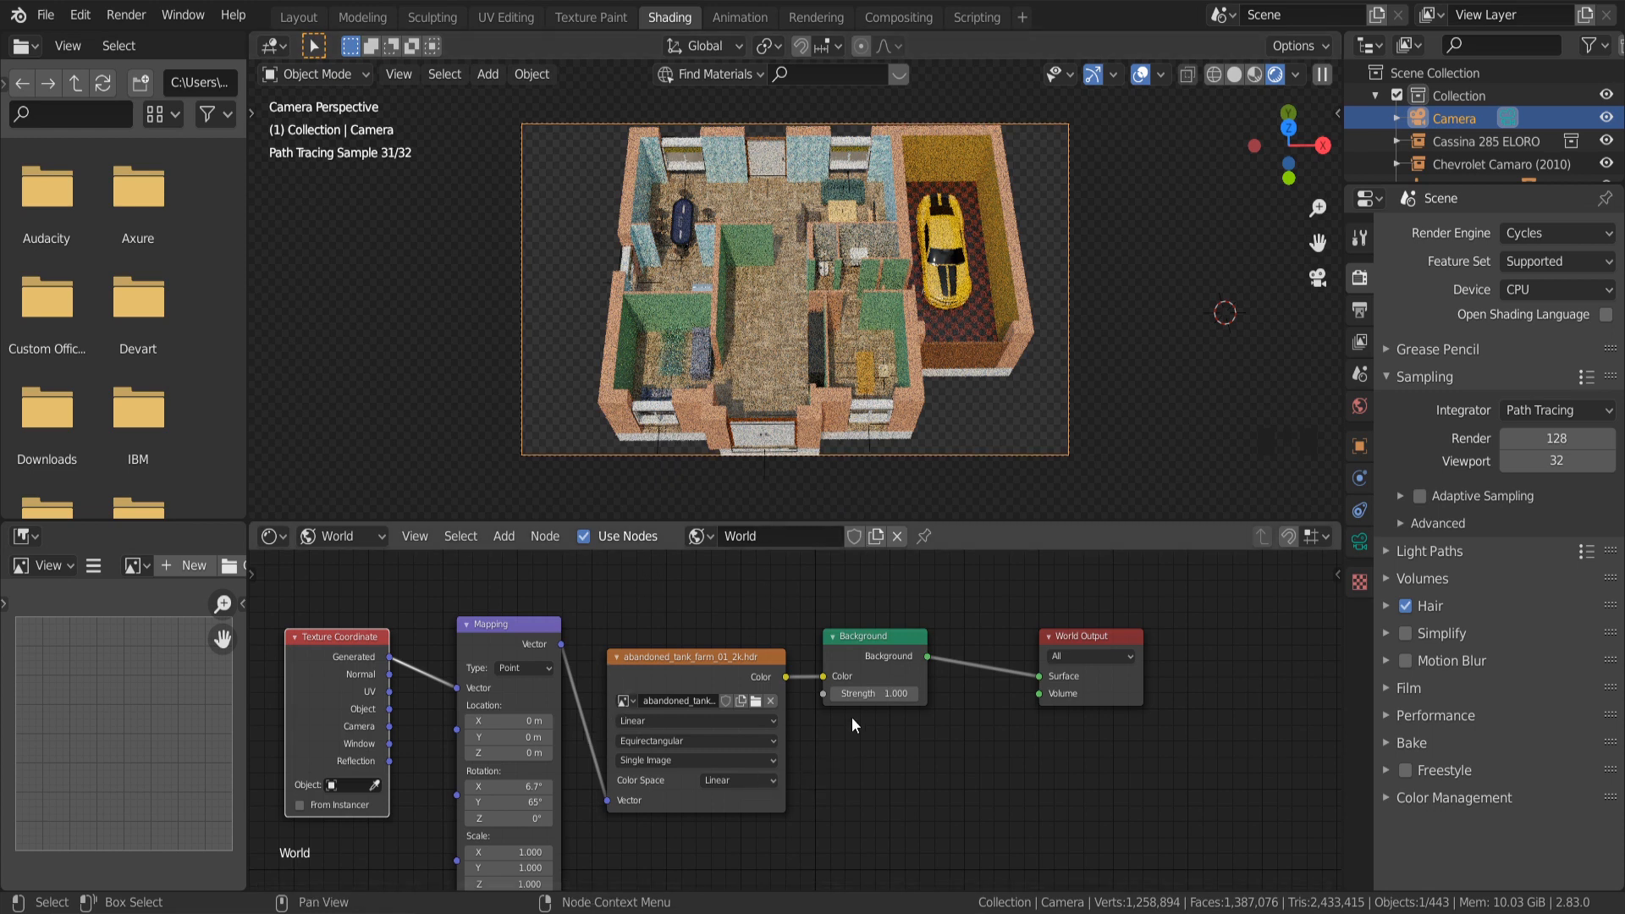
- Try a Background node strength of 2 for the world lighting, and settle on 1.5
click(879, 692)
text(2)
key(Return)
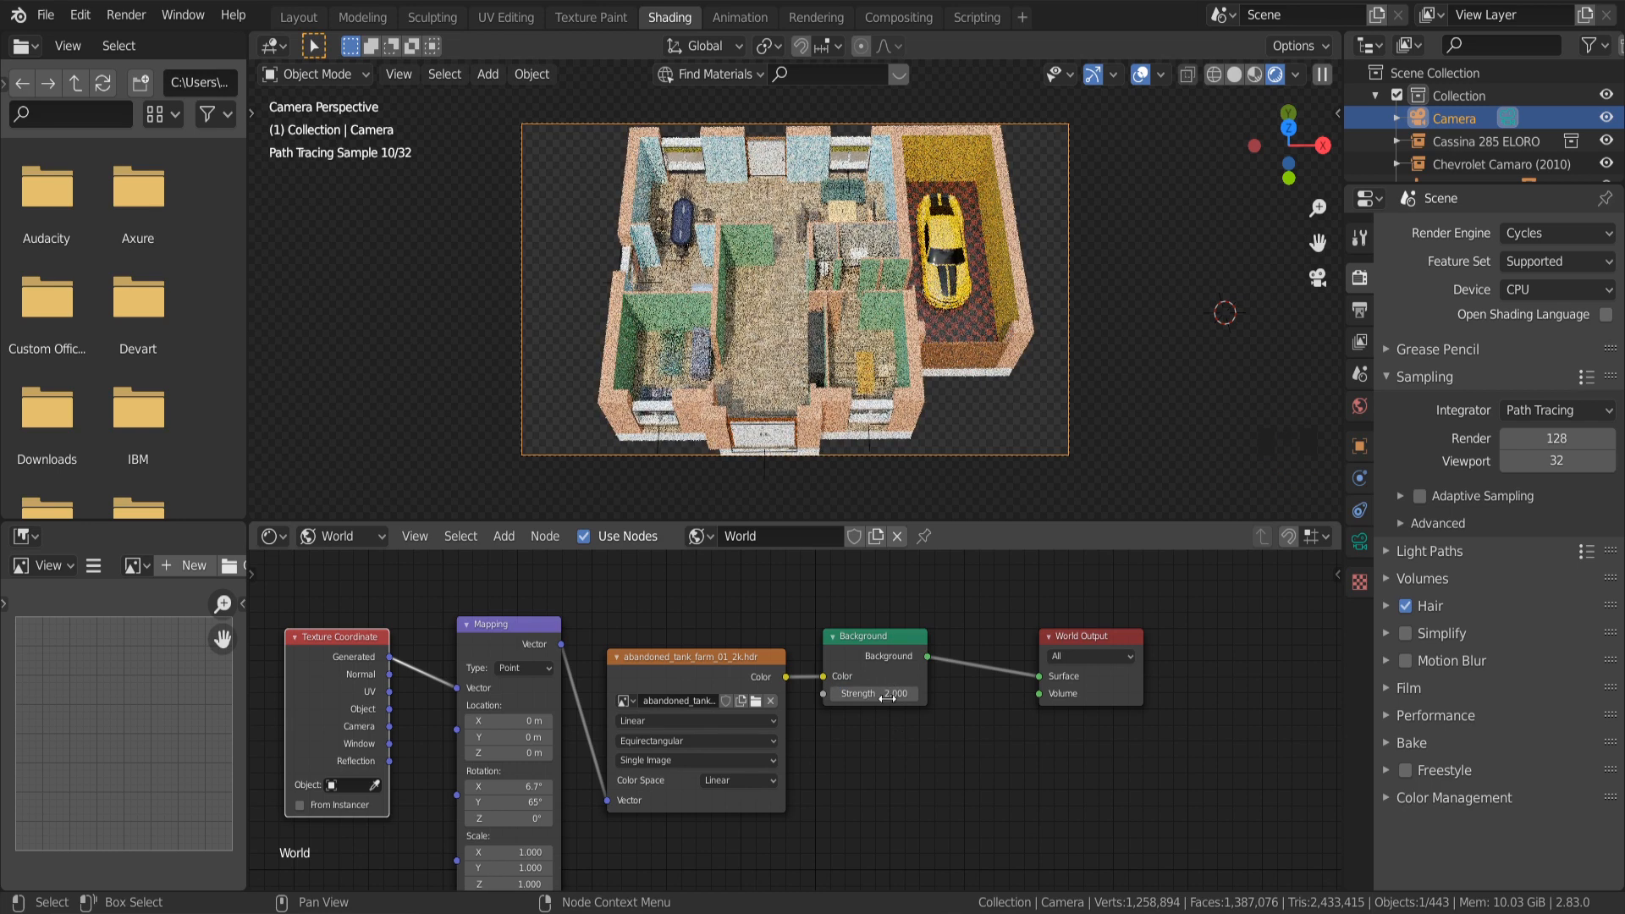
click(869, 695)
text(1.5)
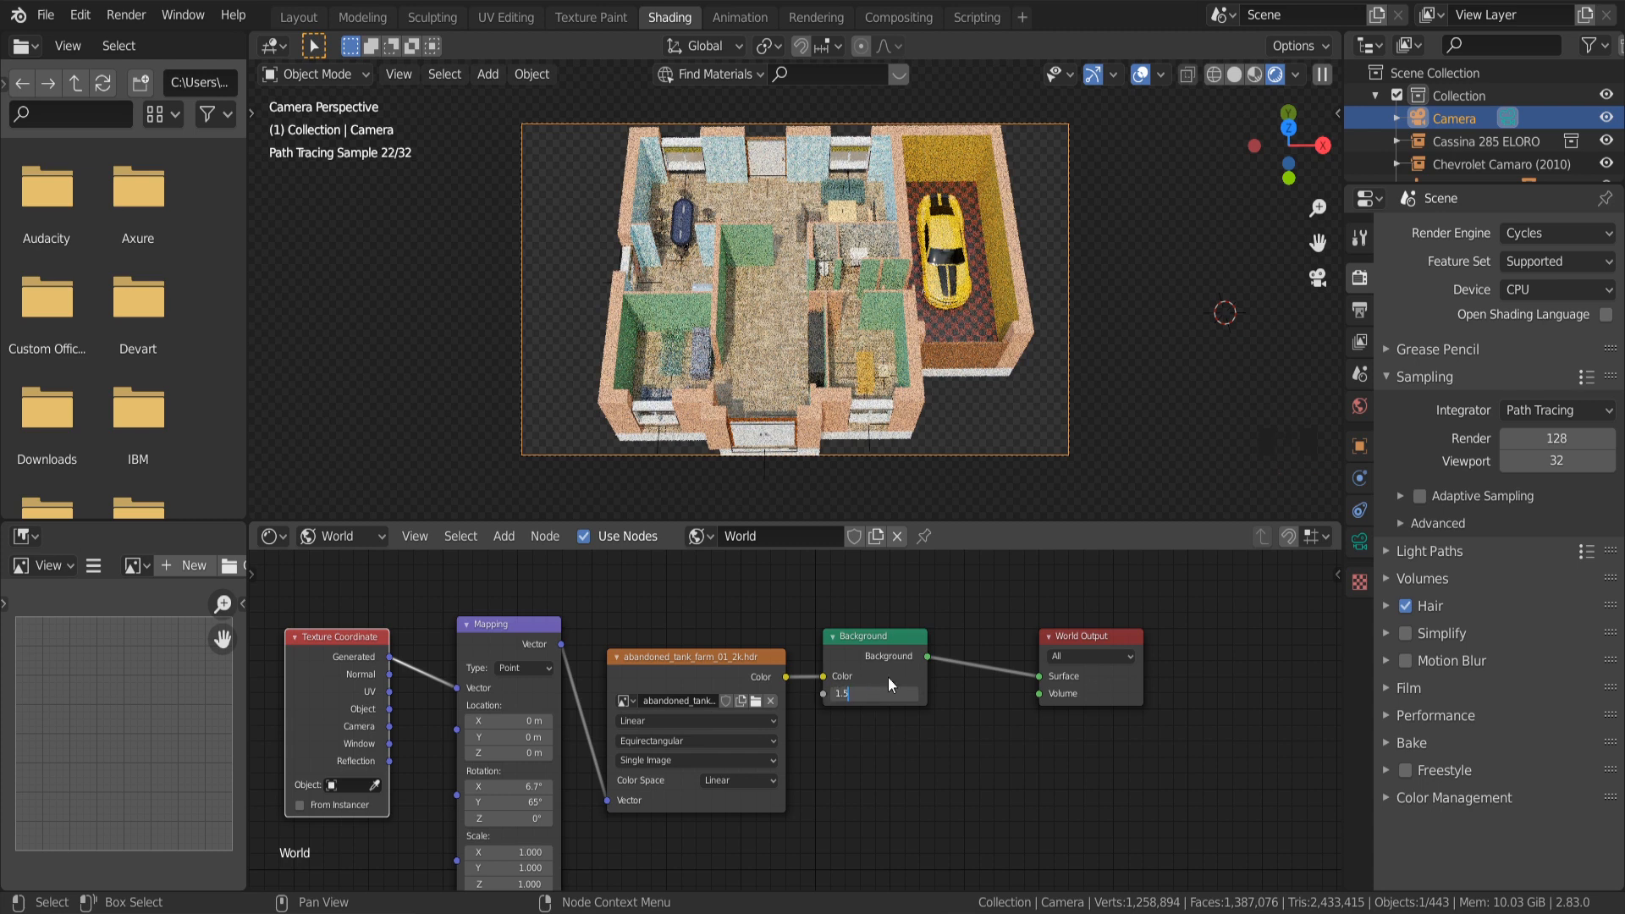
key(Return)
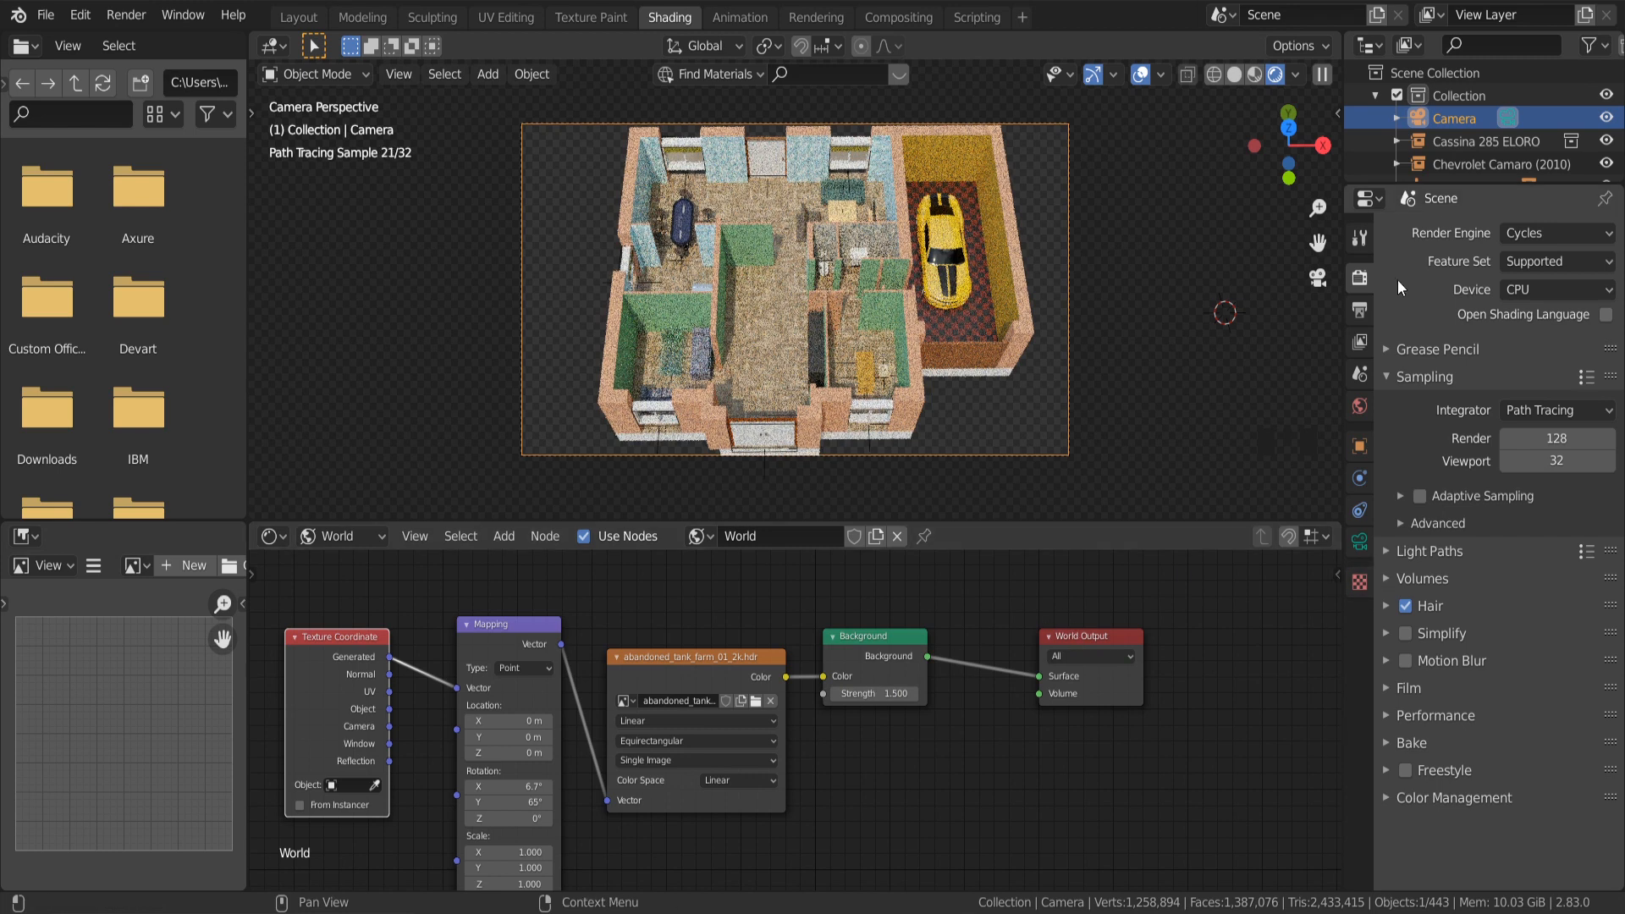
- Set the Cycles rendering device to GPU Compute
click(1566, 258)
click(1554, 287)
click(1550, 290)
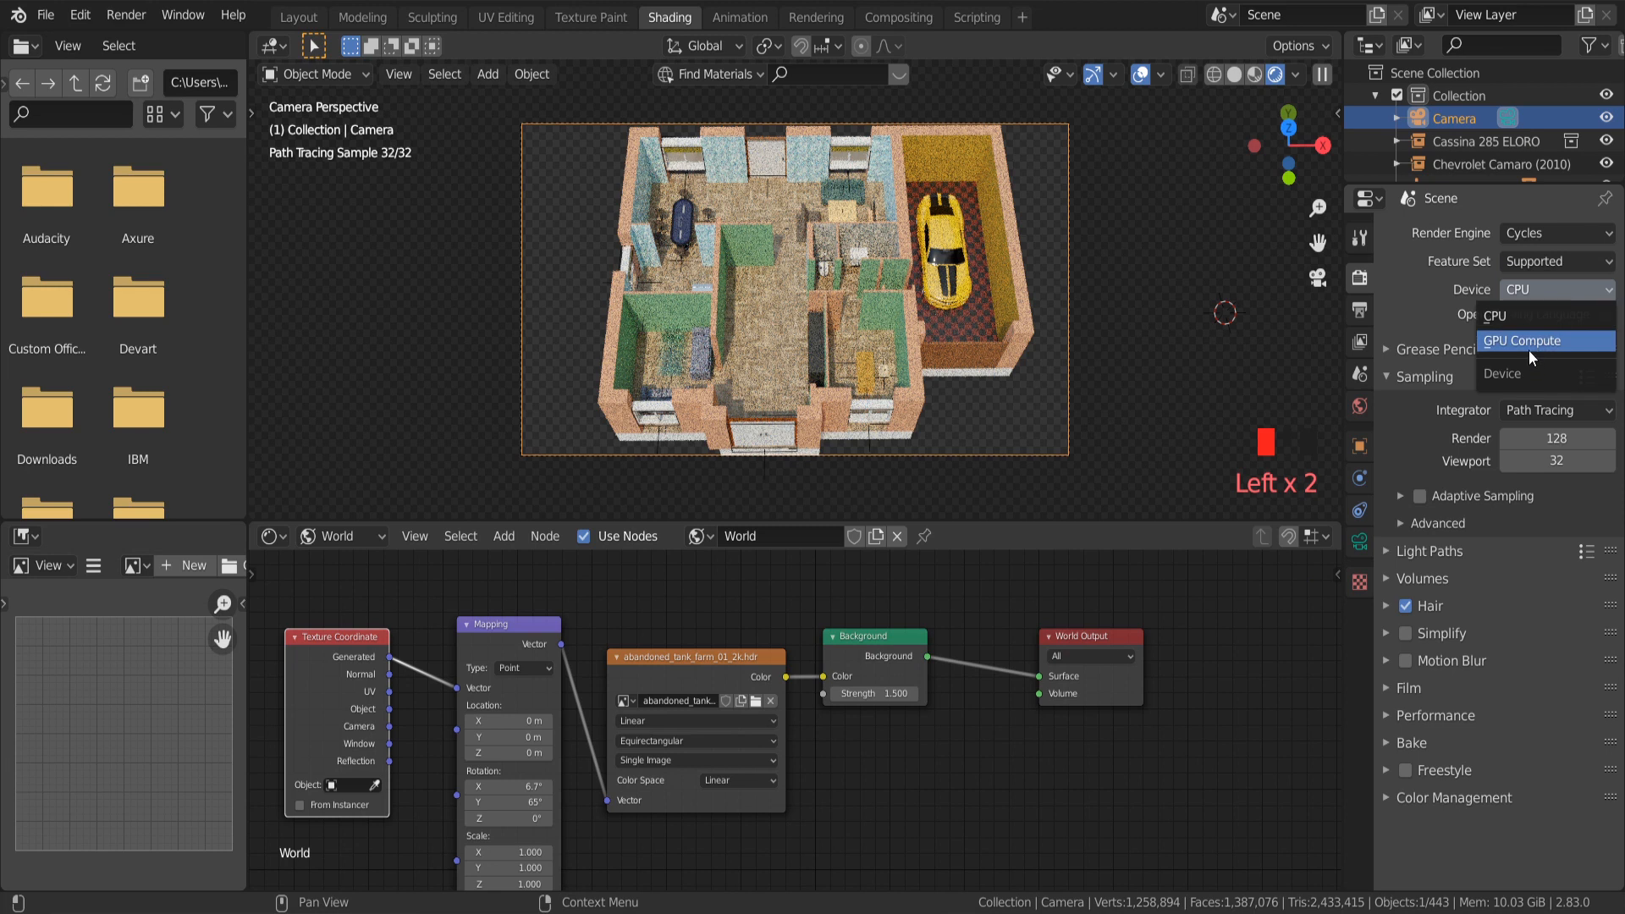
click(1529, 349)
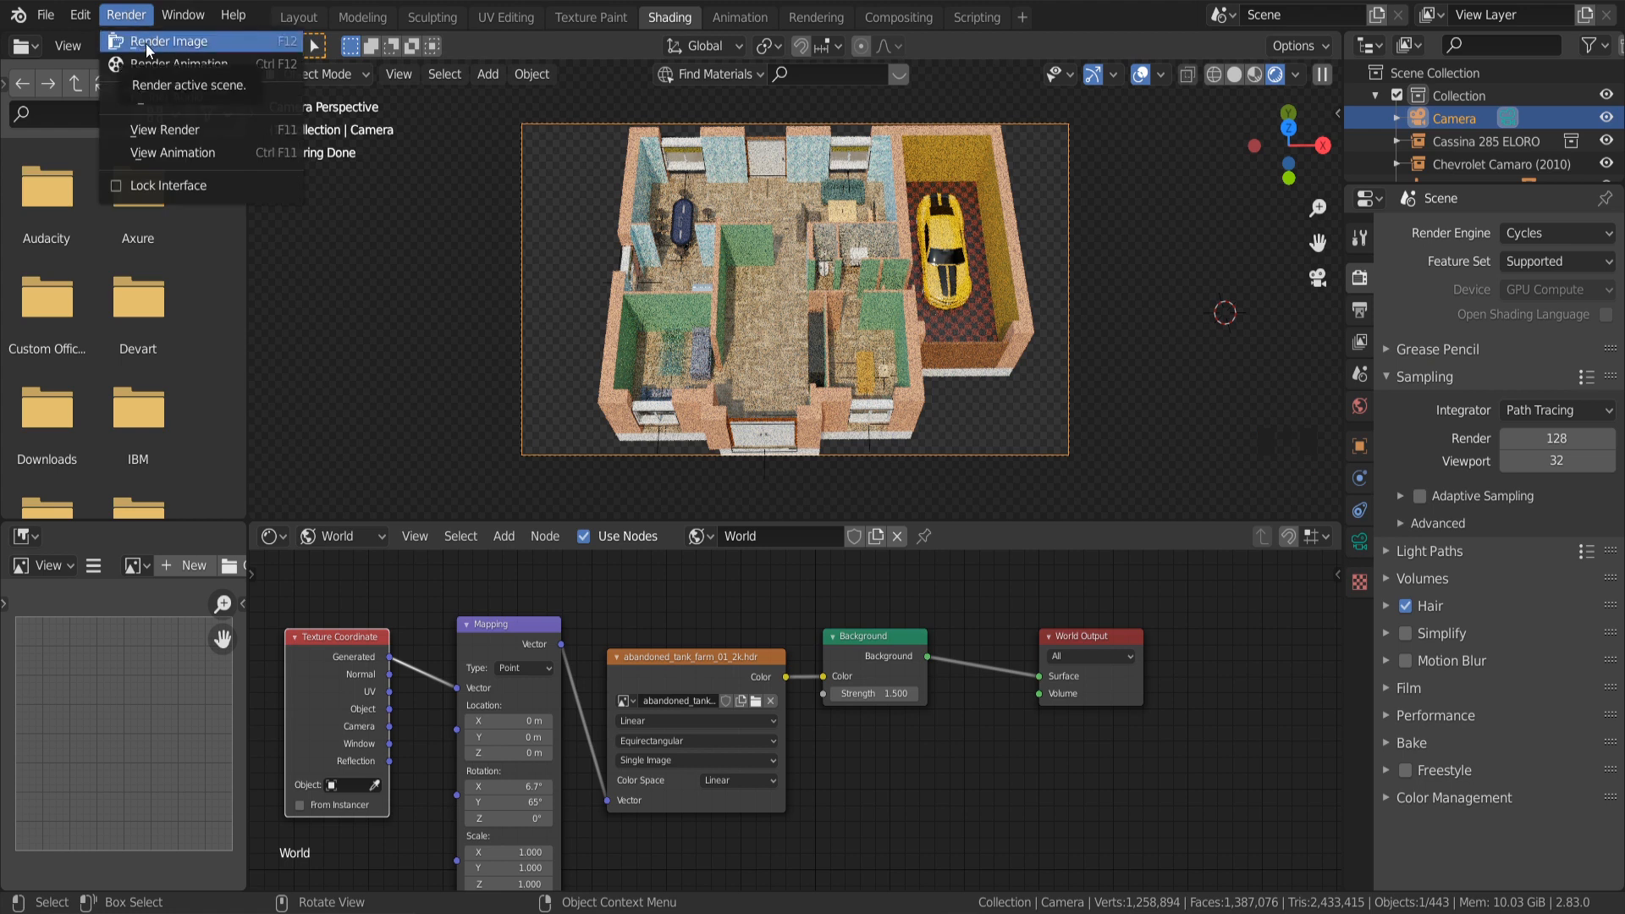
- Render the active scene as a still image and fit the whole house render in view
click(145, 43)
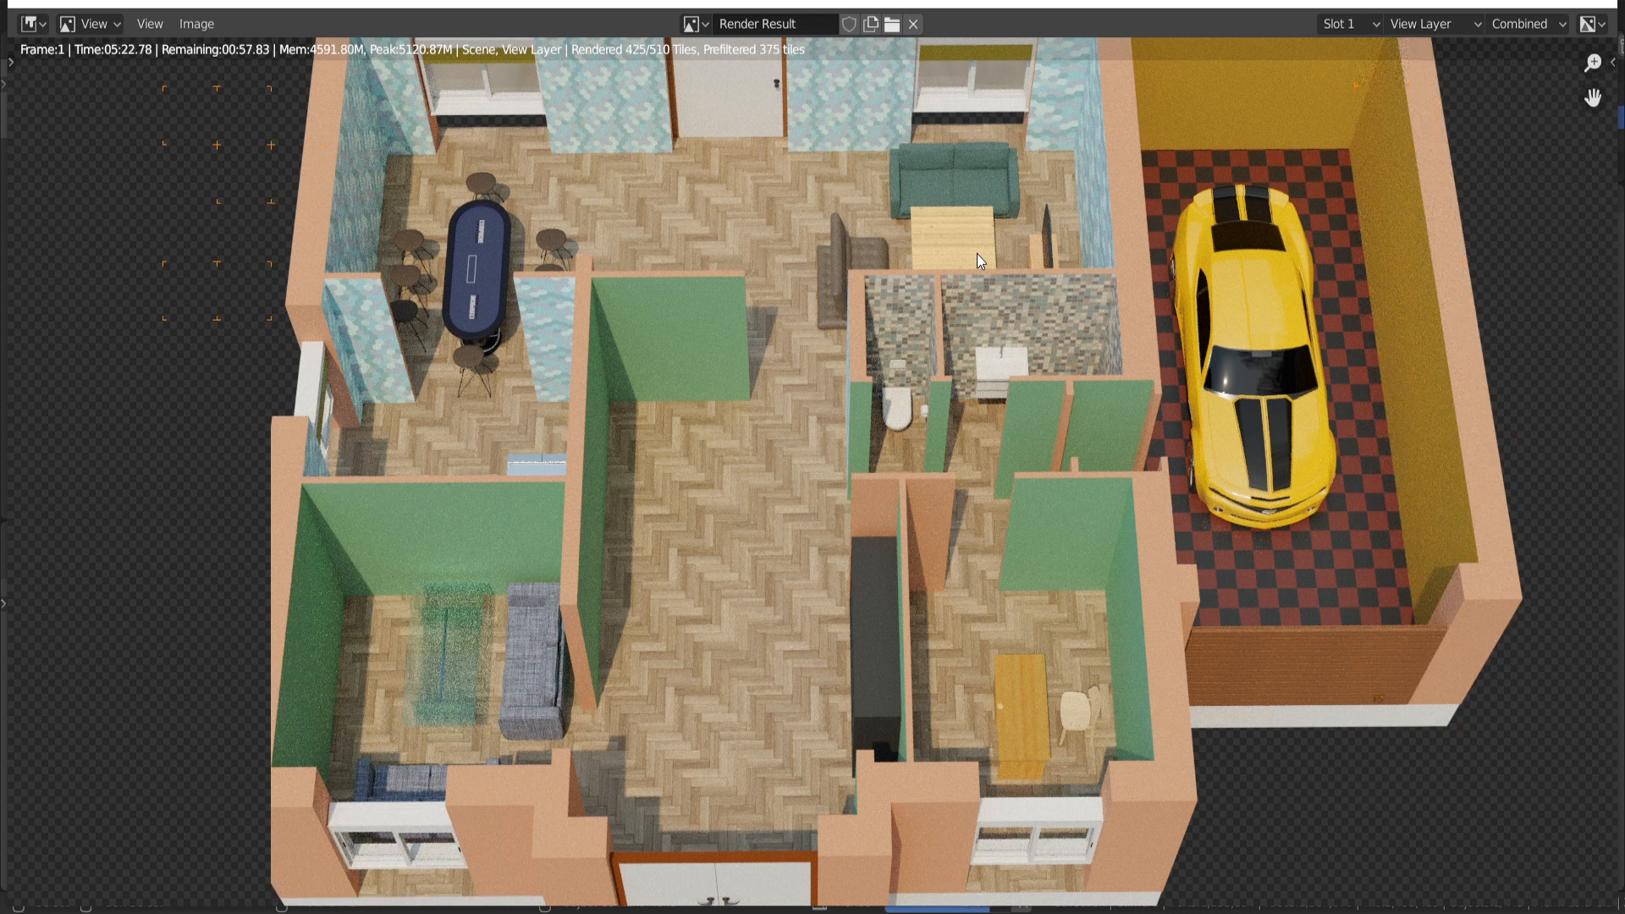
scroll(971, 287, down, 4)
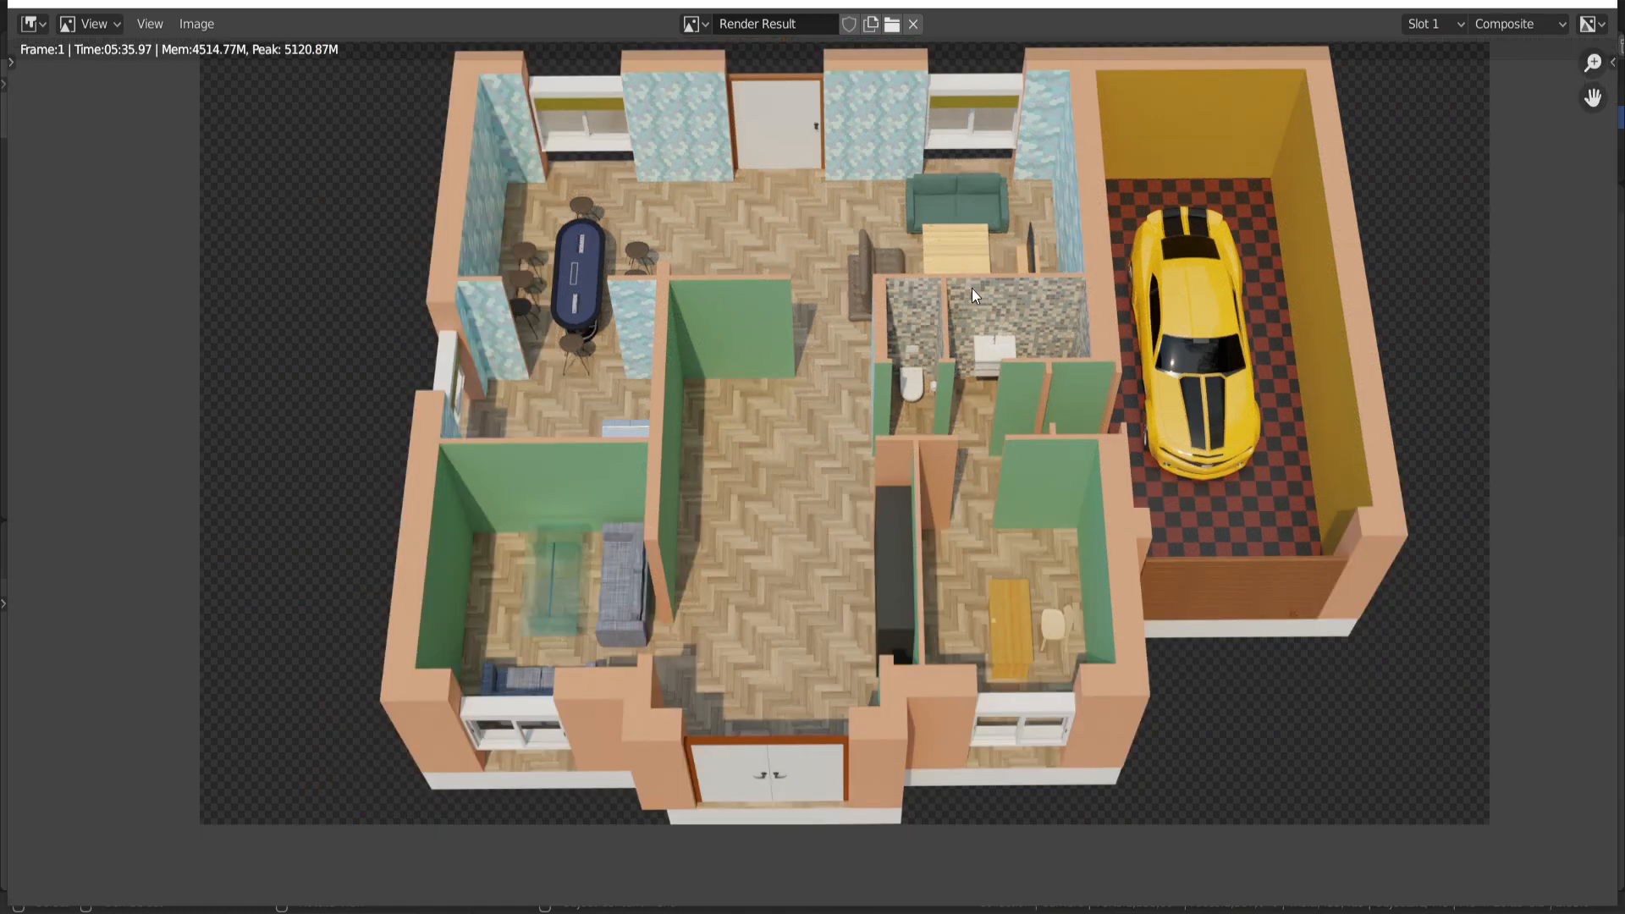
scroll(972, 288, up, 1)
- Save the rendered image as untitled4.png in the part7 folder, in PNG format with RGBA color
click(197, 23)
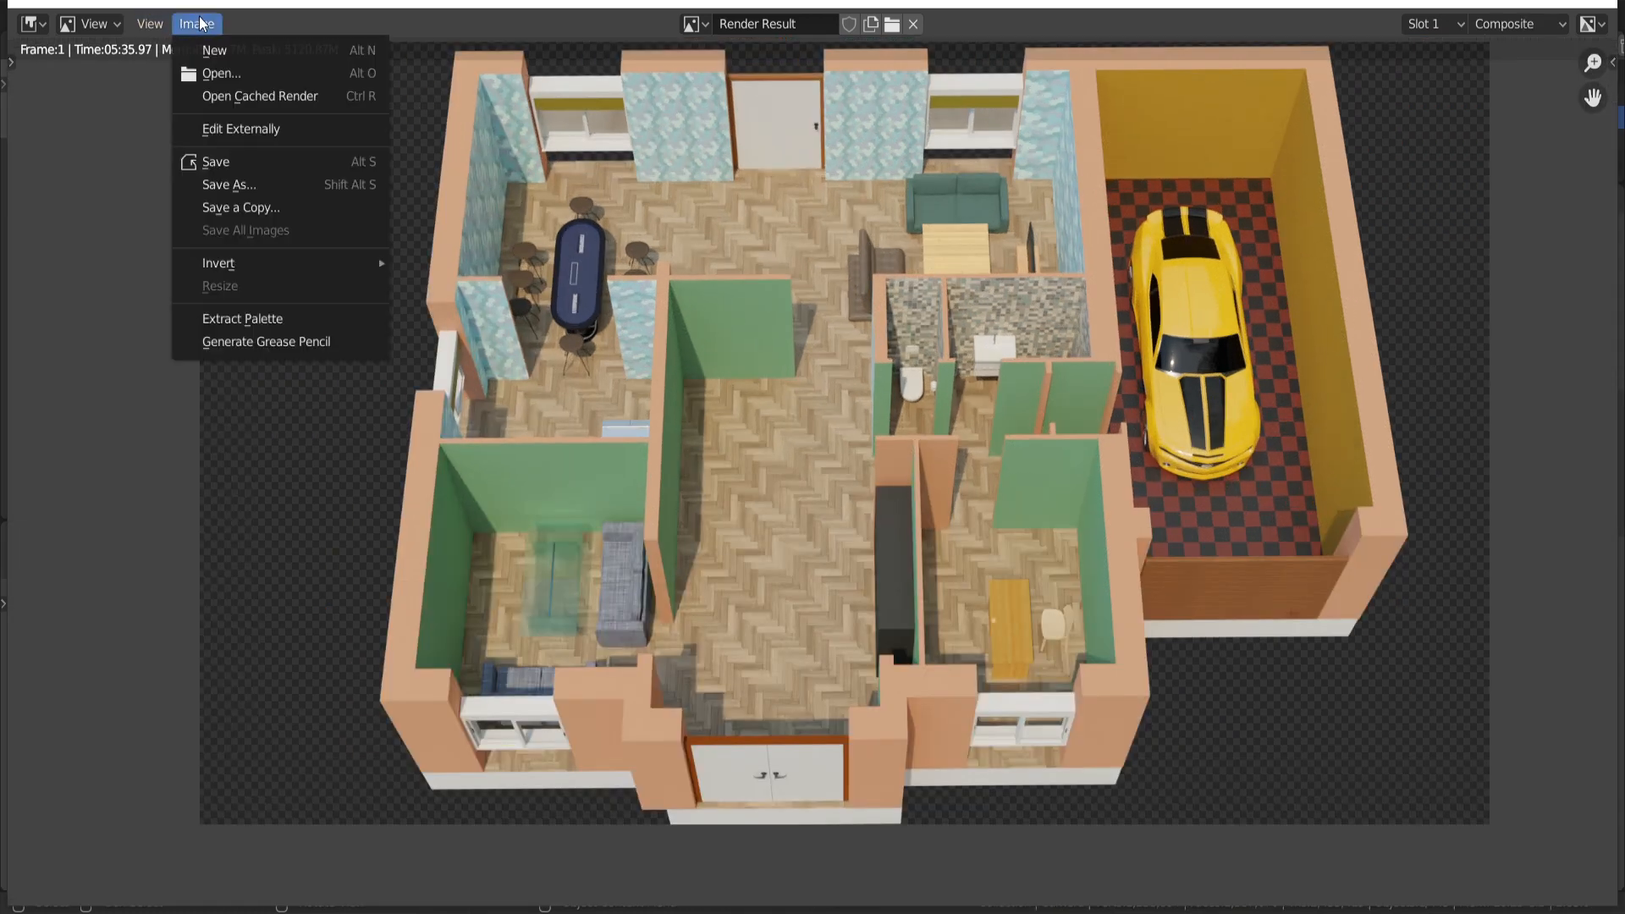
click(317, 180)
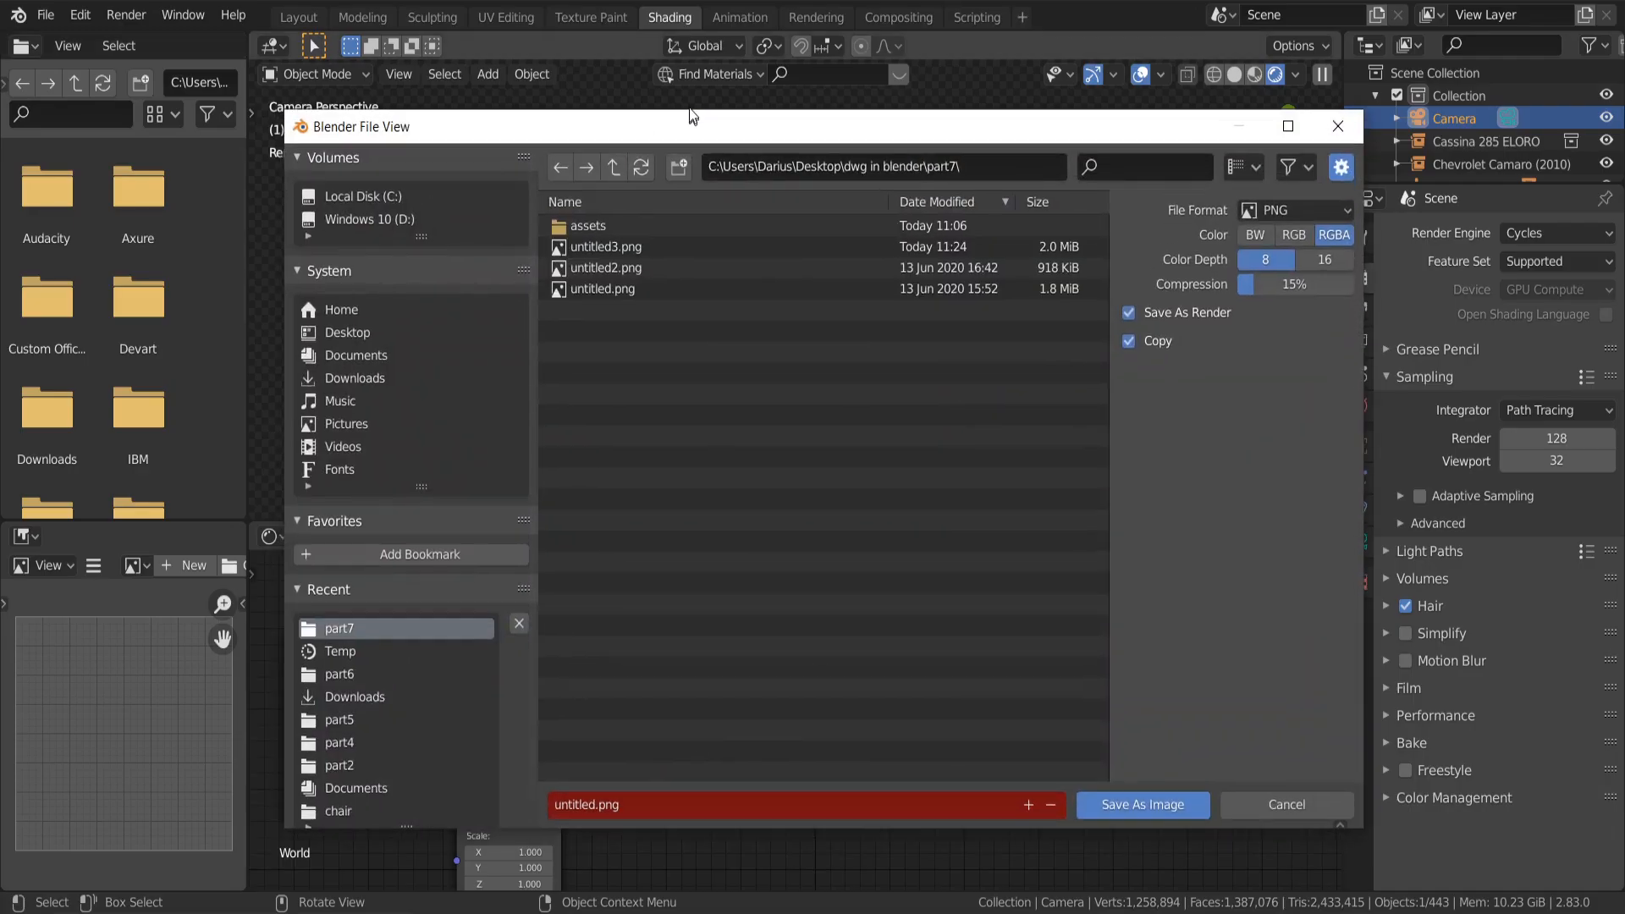
click(602, 777)
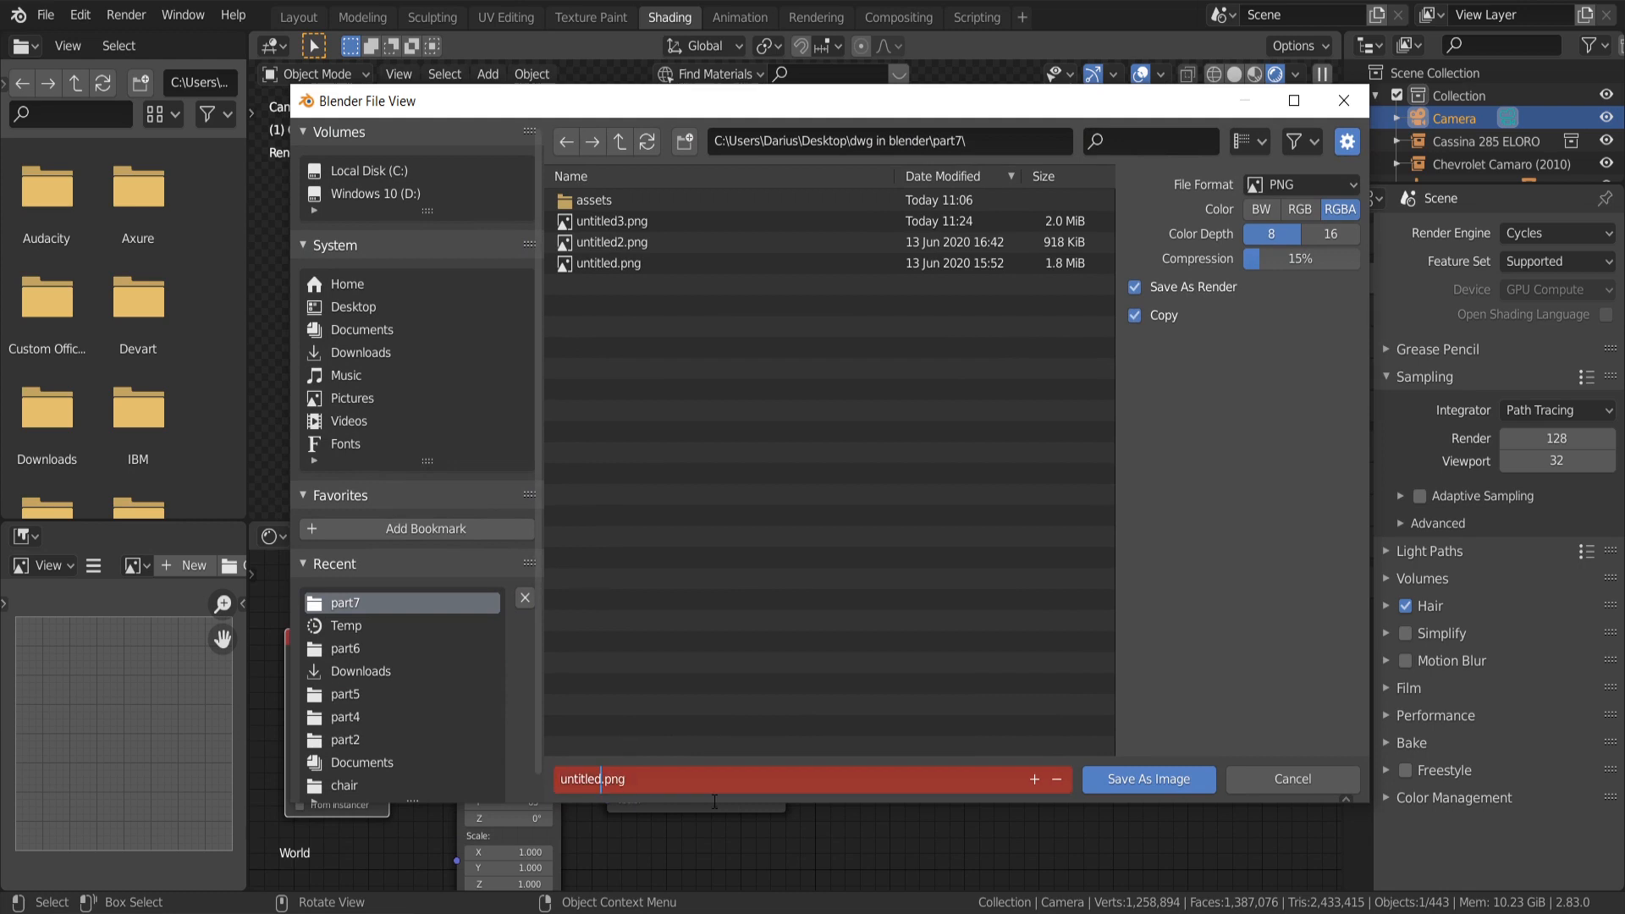
text(4)
click(1153, 779)
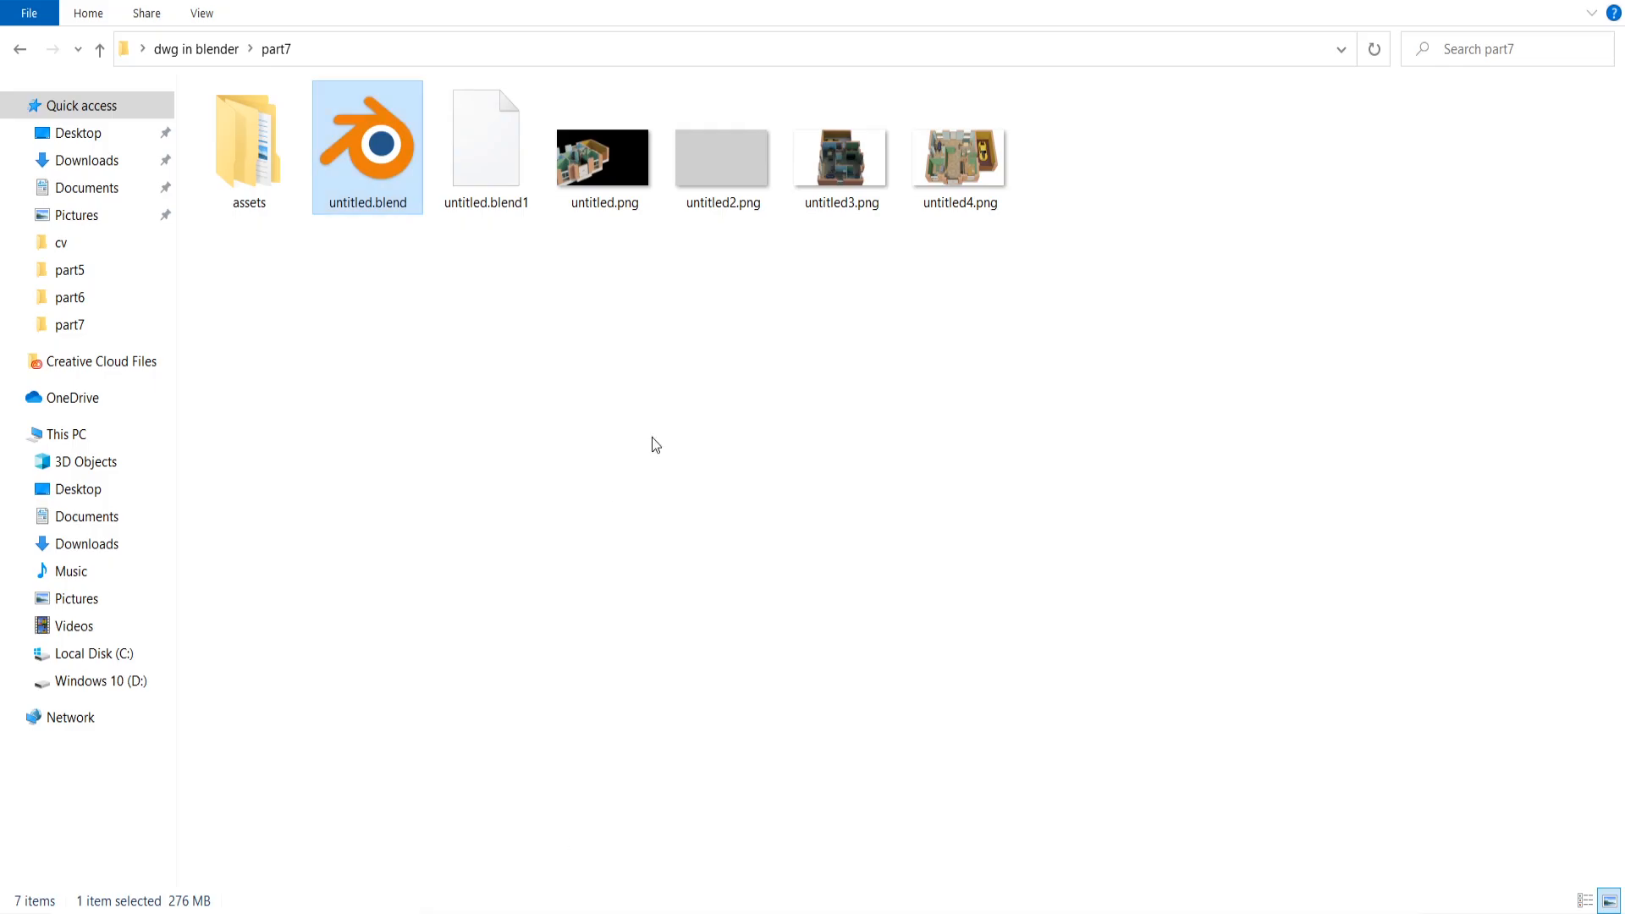
- Switch to File Explorer and open untitled4.png from the part7 folder to inspect the saved render
click(979, 136)
double_click(979, 136)
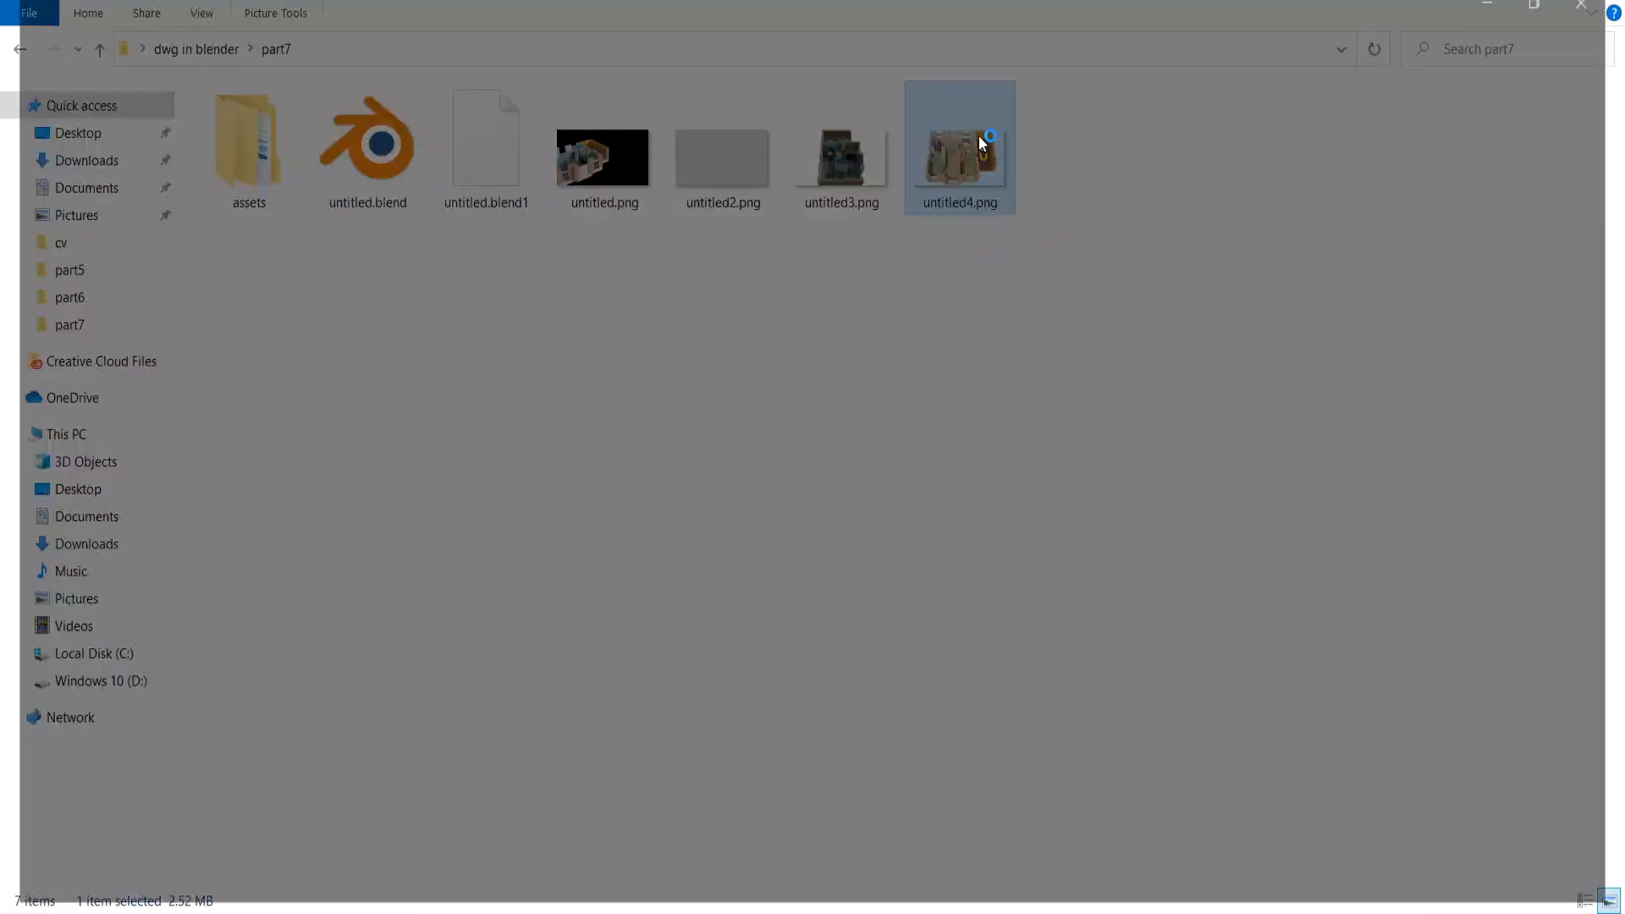